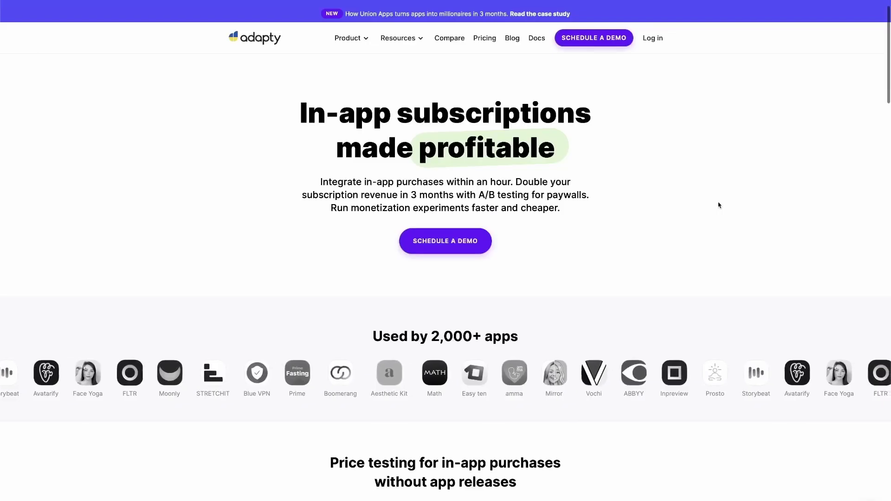
{"action": "scroll", "coordinate": [719, 205], "scroll_direction": "down", "scroll_amount": 5}
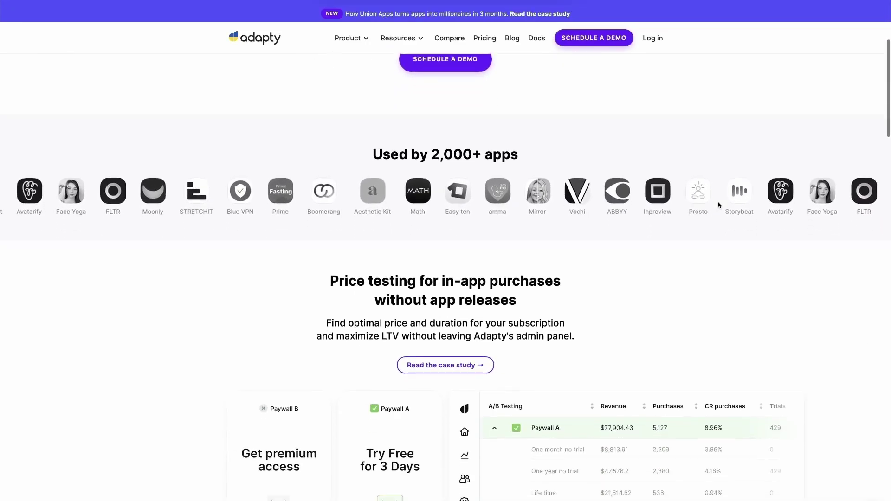
{"action": "scroll", "coordinate": [719, 205], "scroll_direction": "down", "scroll_amount": 2}
{"action": "scroll", "coordinate": [719, 205], "scroll_direction": "down", "scroll_amount": 1}
{"action": "scroll", "coordinate": [719, 205], "scroll_direction": "down", "scroll_amount": 2}
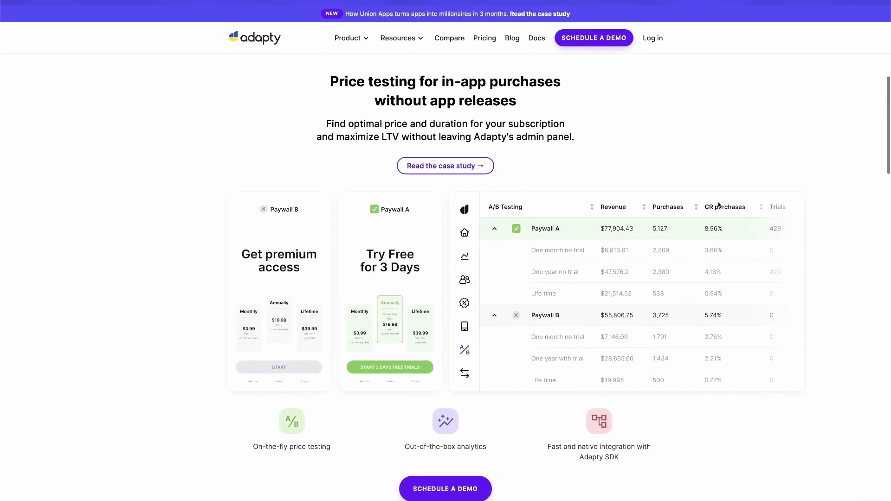
{"action": "scroll", "coordinate": [719, 205], "scroll_direction": "down", "scroll_amount": 1}
{"action": "scroll", "coordinate": [719, 205], "scroll_direction": "down", "scroll_amount": 1}
{"action": "scroll", "coordinate": [718, 205], "scroll_direction": "down", "scroll_amount": 2}
{"action": "scroll", "coordinate": [719, 205], "scroll_direction": "down", "scroll_amount": 1}
{"action": "scroll", "coordinate": [719, 205], "scroll_direction": "down", "scroll_amount": 2}
{"action": "scroll", "coordinate": [719, 205], "scroll_direction": "down", "scroll_amount": 1}
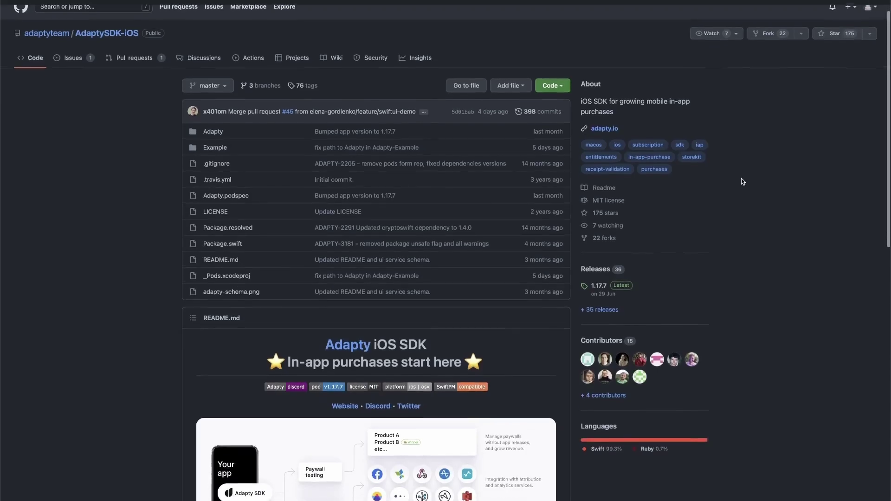
{"action": "scroll", "coordinate": [742, 181], "scroll_direction": "down", "scroll_amount": 1}
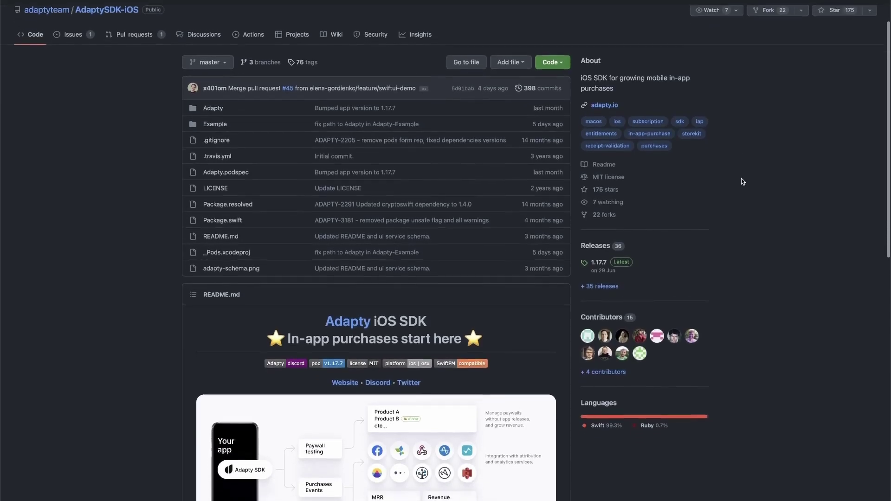
{"action": "scroll", "coordinate": [743, 181], "scroll_direction": "down", "scroll_amount": 2}
{"action": "scroll", "coordinate": [742, 182], "scroll_direction": "down", "scroll_amount": 1}
{"action": "scroll", "coordinate": [742, 181], "scroll_direction": "down", "scroll_amount": 1}
{"action": "scroll", "coordinate": [743, 182], "scroll_direction": "down", "scroll_amount": 1}
{"action": "scroll", "coordinate": [742, 182], "scroll_direction": "down", "scroll_amount": 1}
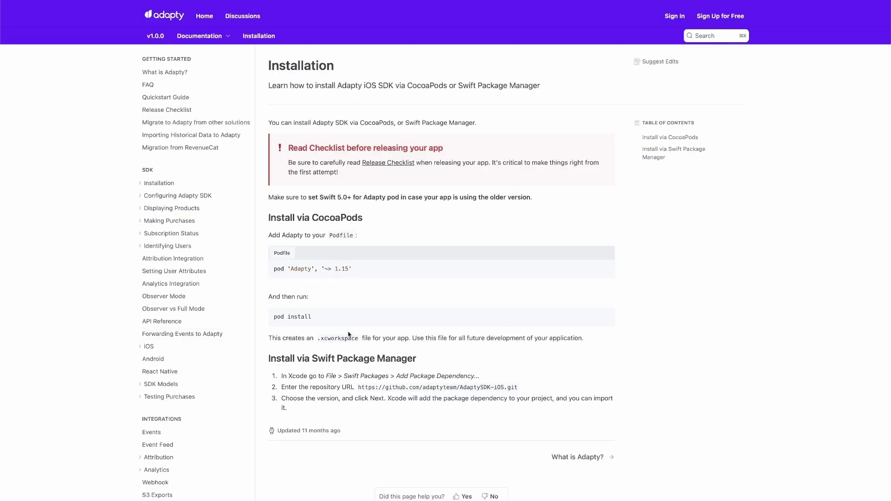
- Review the Swift Package Manager install steps and read the iOS Displaying Products guide
{"action": "left_click_drag", "start_coordinate": [281, 380], "coordinate": [422, 408]}
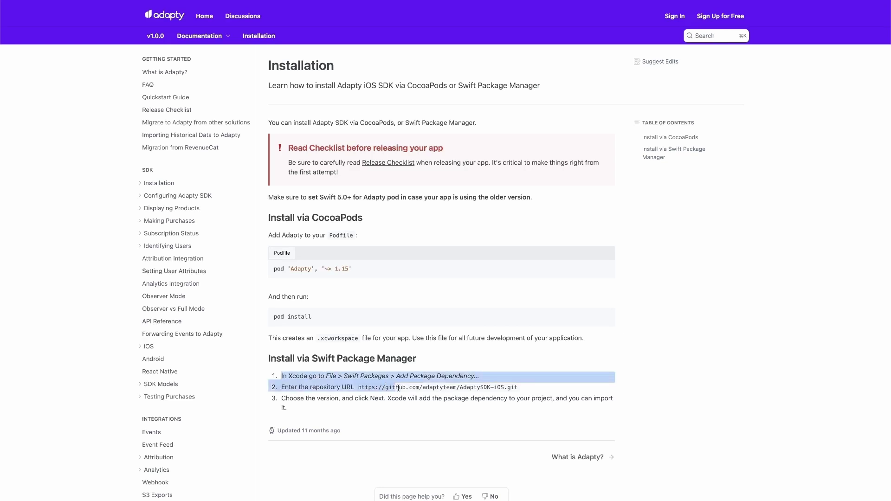
{"action": "left_click", "coordinate": [421, 419]}
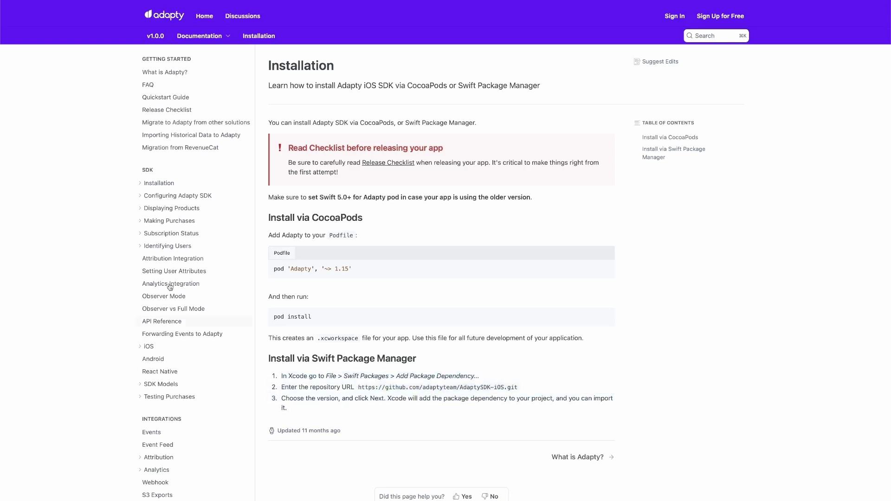
{"action": "left_click", "coordinate": [143, 208]}
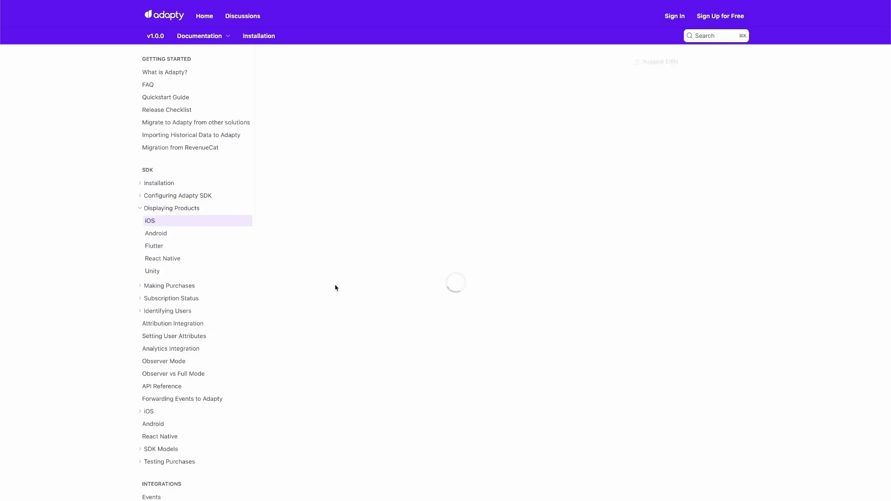
{"action": "scroll", "coordinate": [573, 299], "scroll_direction": "down", "scroll_amount": 2}
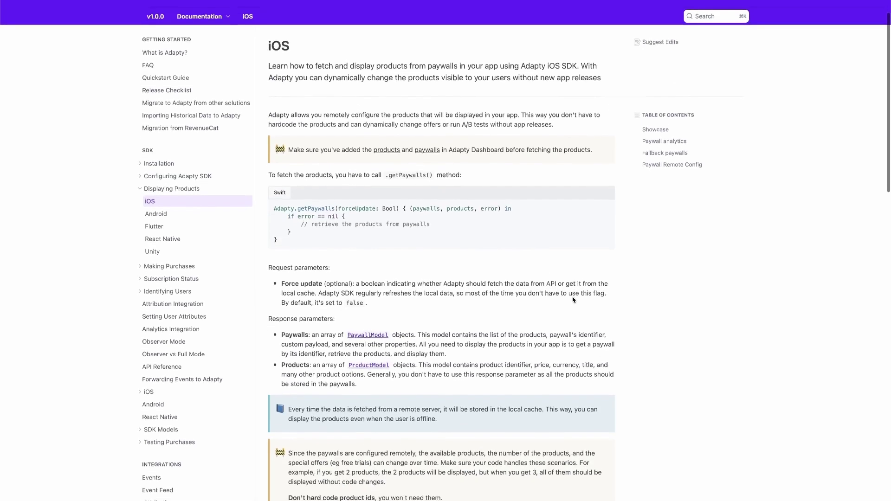
{"action": "scroll", "coordinate": [572, 299], "scroll_direction": "down", "scroll_amount": 2}
{"action": "scroll", "coordinate": [573, 300], "scroll_direction": "down", "scroll_amount": 2}
{"action": "scroll", "coordinate": [573, 299], "scroll_direction": "down", "scroll_amount": 3}
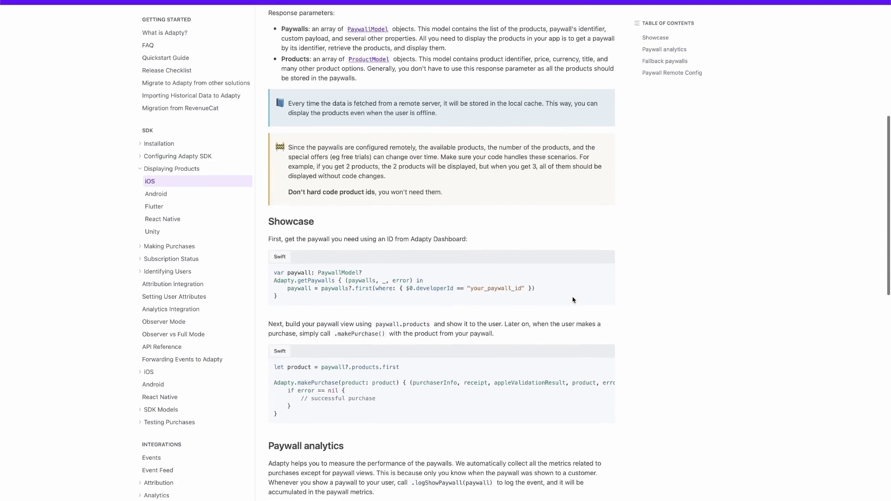
{"action": "scroll", "coordinate": [573, 300], "scroll_direction": "down", "scroll_amount": 1}
{"action": "scroll", "coordinate": [573, 299], "scroll_direction": "down", "scroll_amount": 2}
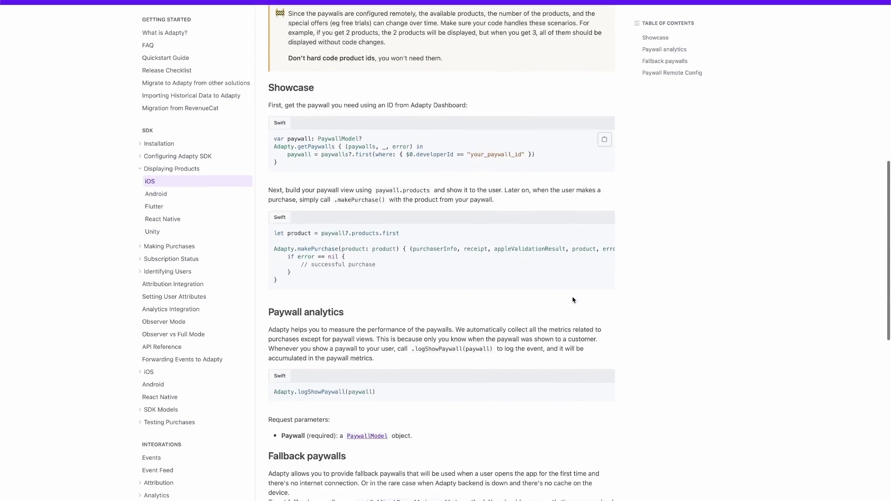
{"action": "scroll", "coordinate": [573, 300], "scroll_direction": "down", "scroll_amount": 1}
{"action": "scroll", "coordinate": [572, 300], "scroll_direction": "down", "scroll_amount": 2}
{"action": "scroll", "coordinate": [574, 300], "scroll_direction": "down", "scroll_amount": 2}
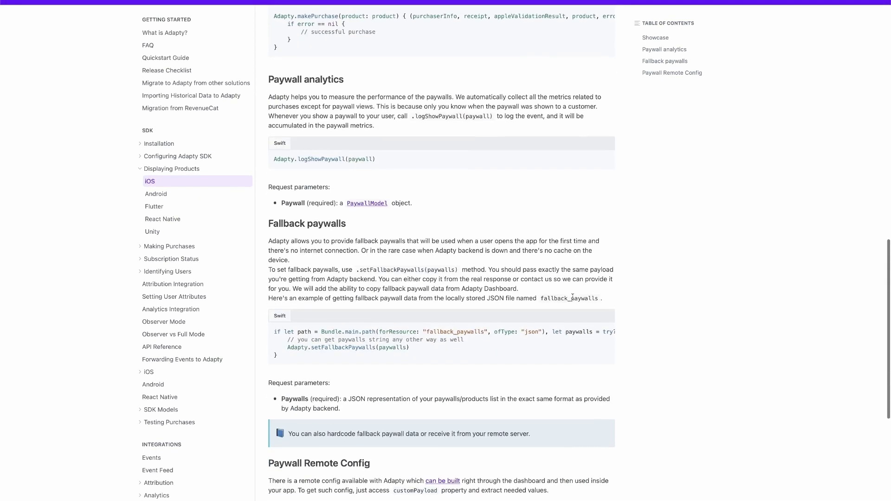
{"action": "scroll", "coordinate": [573, 300], "scroll_direction": "down", "scroll_amount": 1}
{"action": "scroll", "coordinate": [573, 297], "scroll_direction": "down", "scroll_amount": 1}
{"action": "scroll", "coordinate": [572, 297], "scroll_direction": "down", "scroll_amount": 1}
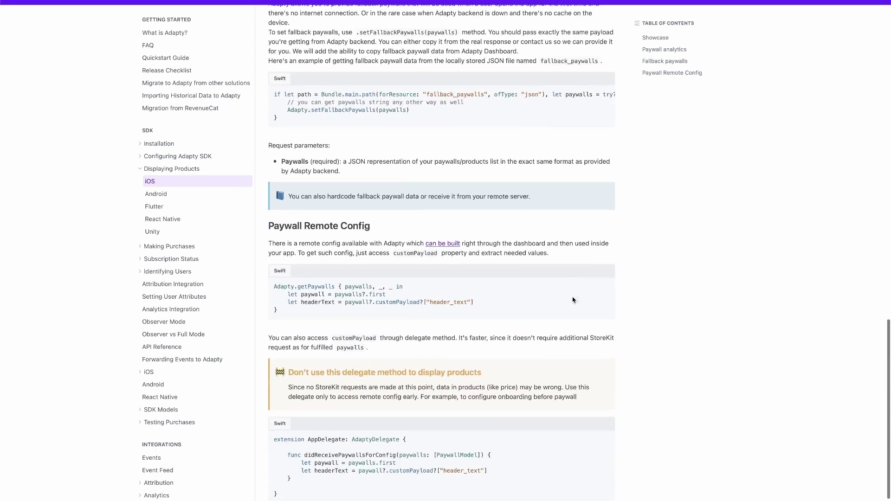
{"action": "scroll", "coordinate": [573, 297], "scroll_direction": "down", "scroll_amount": 1}
{"action": "scroll", "coordinate": [573, 299], "scroll_direction": "down", "scroll_amount": 1}
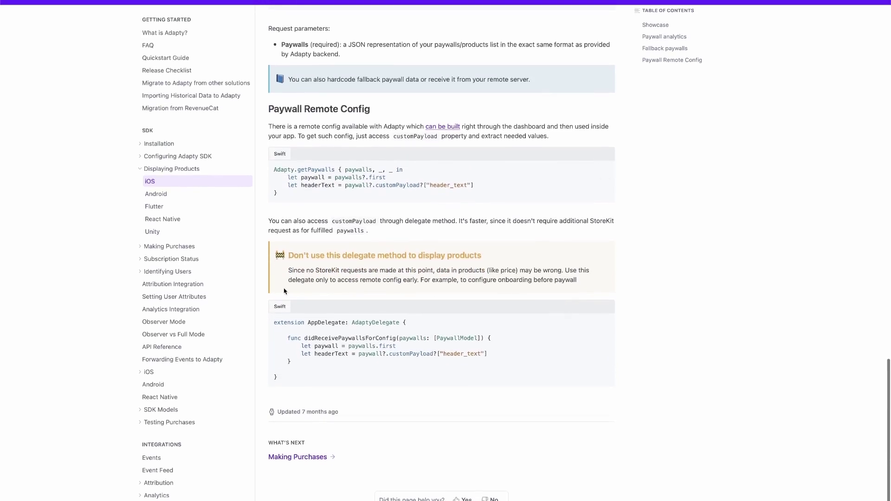
- Read the iOS Making Purchases guide under the Making Purchases section
{"action": "left_click", "coordinate": [140, 247]}
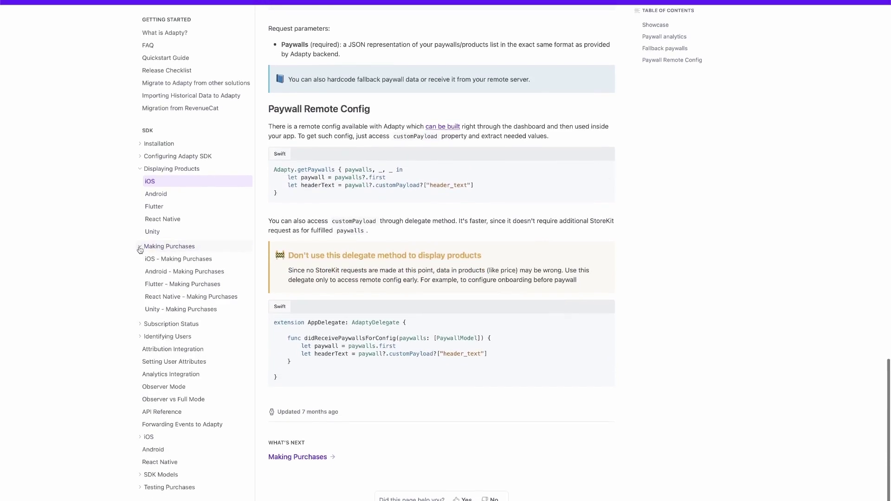
{"action": "left_click", "coordinate": [162, 260]}
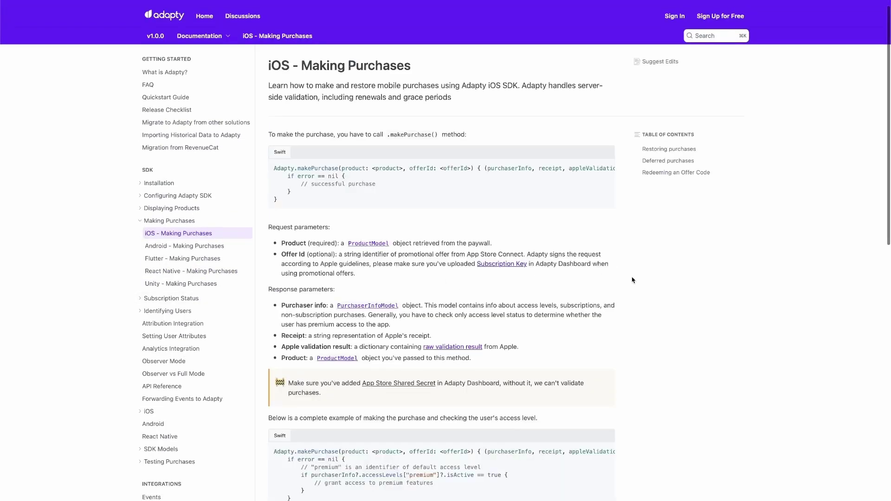
{"action": "scroll", "coordinate": [632, 280], "scroll_direction": "down", "scroll_amount": 2}
{"action": "scroll", "coordinate": [633, 280], "scroll_direction": "down", "scroll_amount": 2}
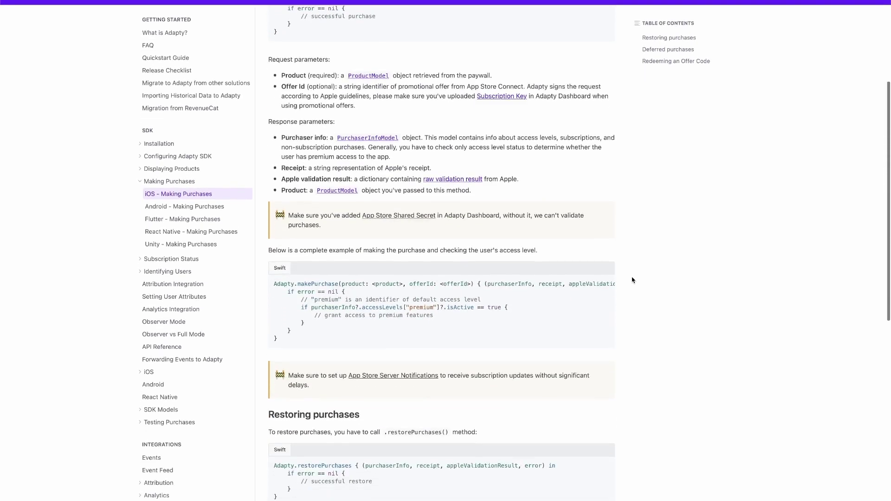
{"action": "scroll", "coordinate": [632, 280], "scroll_direction": "down", "scroll_amount": 2}
{"action": "scroll", "coordinate": [633, 280], "scroll_direction": "down", "scroll_amount": 2}
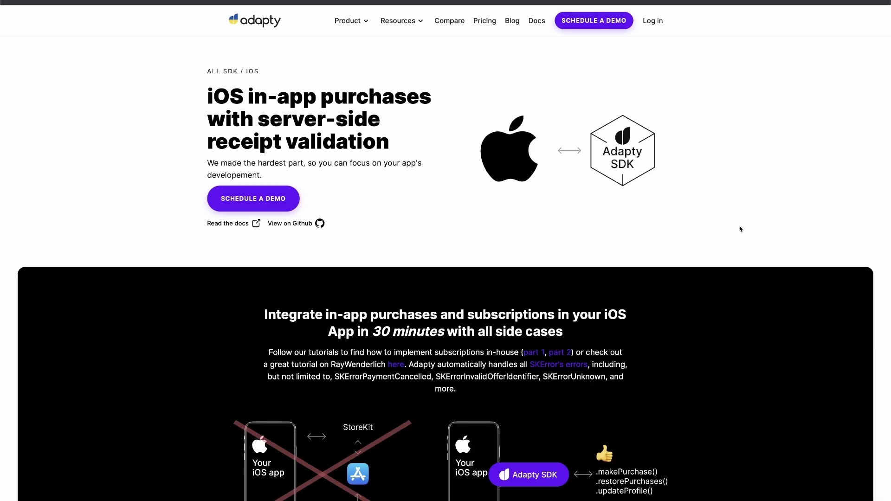
{"action": "scroll", "coordinate": [741, 229], "scroll_direction": "down", "scroll_amount": 2}
{"action": "scroll", "coordinate": [740, 229], "scroll_direction": "down", "scroll_amount": 2}
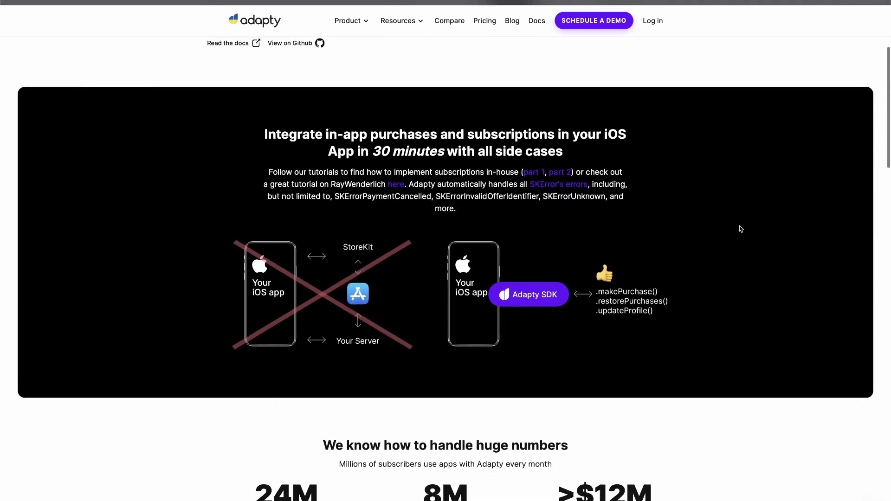
{"action": "scroll", "coordinate": [741, 229], "scroll_direction": "down", "scroll_amount": 1}
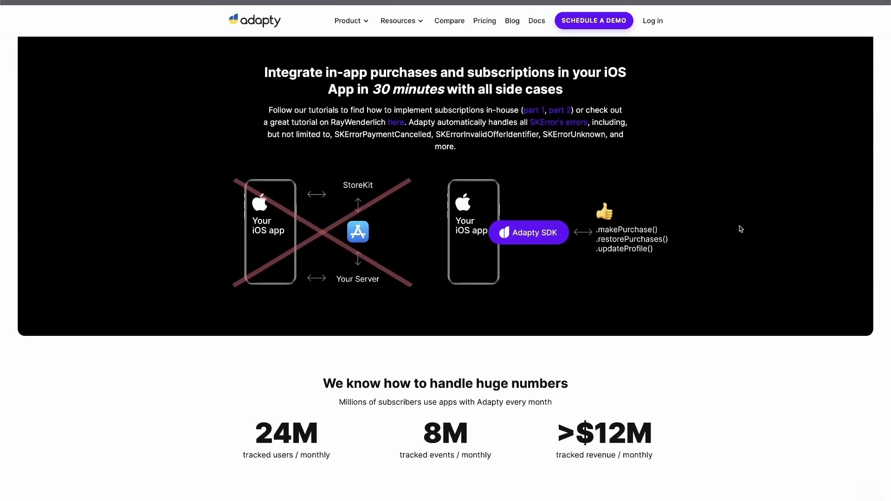
{"action": "scroll", "coordinate": [740, 228], "scroll_direction": "down", "scroll_amount": 3}
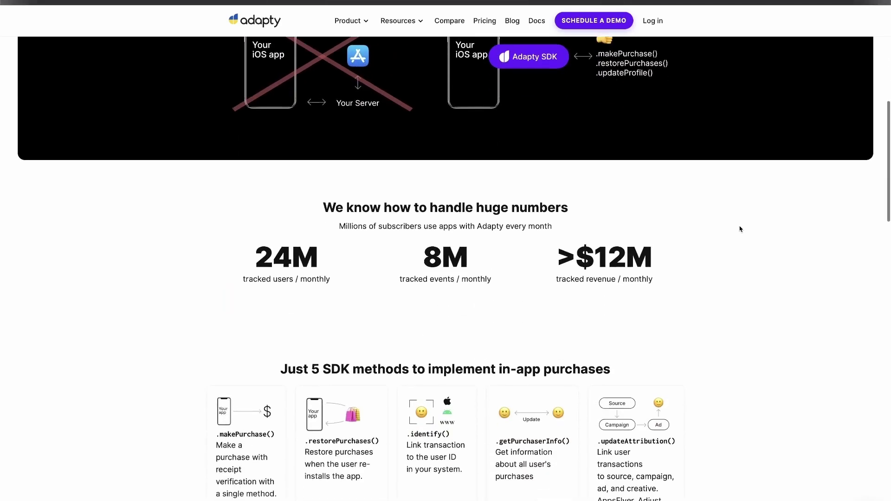
{"action": "scroll", "coordinate": [740, 229], "scroll_direction": "down", "scroll_amount": 1}
{"action": "scroll", "coordinate": [740, 229], "scroll_direction": "down", "scroll_amount": 1}
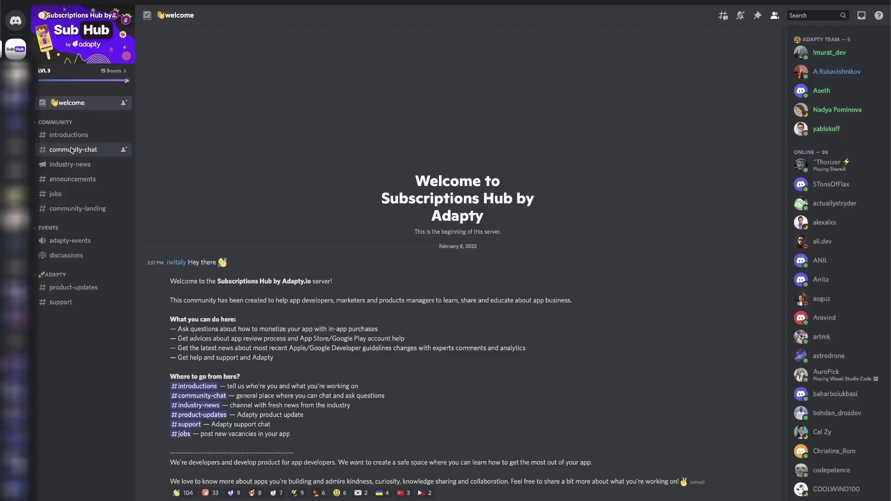
- Browse the community-chat, community-landing and product-updates channels, ending in support
{"action": "left_click", "coordinate": [70, 148]}
{"action": "left_click", "coordinate": [72, 208]}
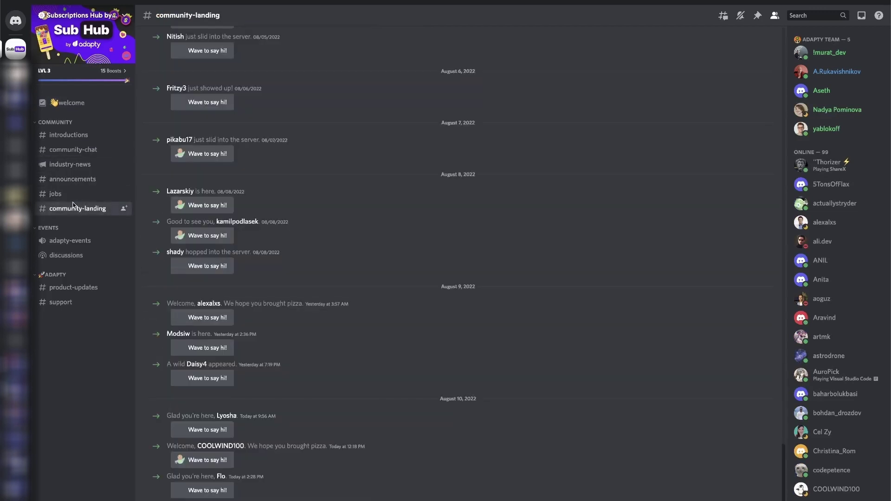
{"action": "left_click", "coordinate": [72, 289]}
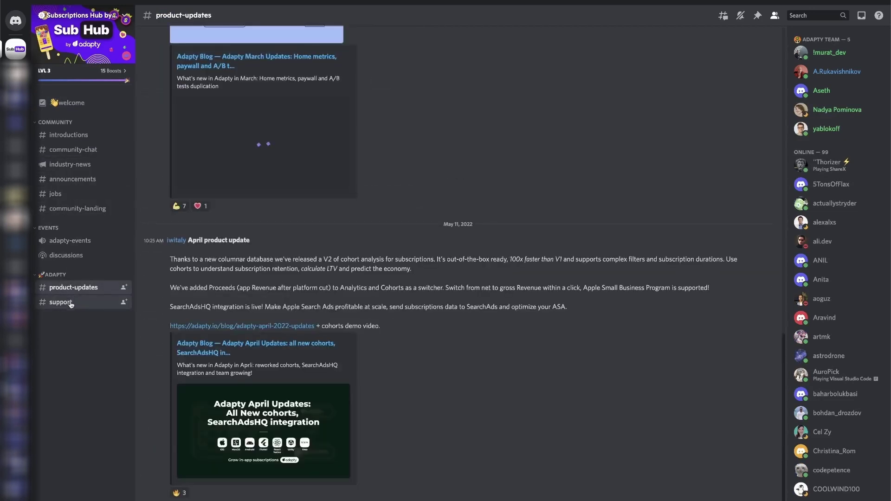
{"action": "left_click", "coordinate": [68, 302]}
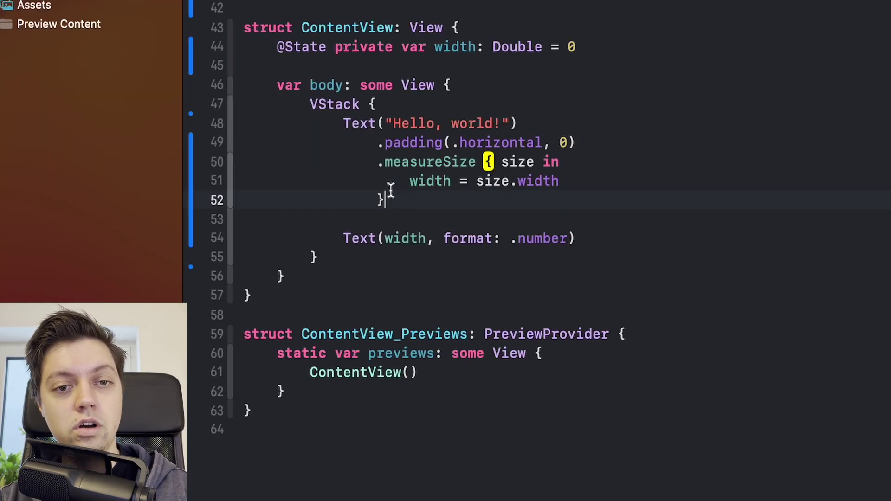
- Walk through the measureSize block, its size parameter, the Hello, world! text and its padding
{"action": "left_click_drag", "start_coordinate": [387, 200], "coordinate": [380, 167]}
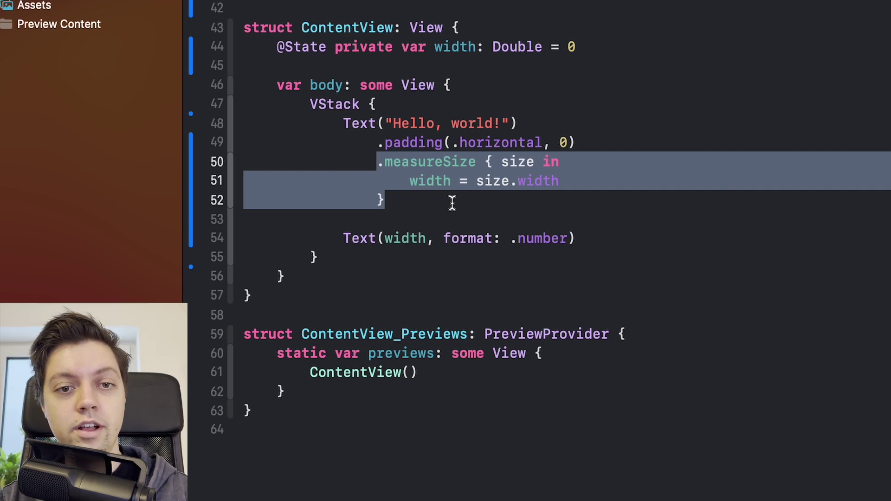
{"action": "left_click", "coordinate": [452, 202]}
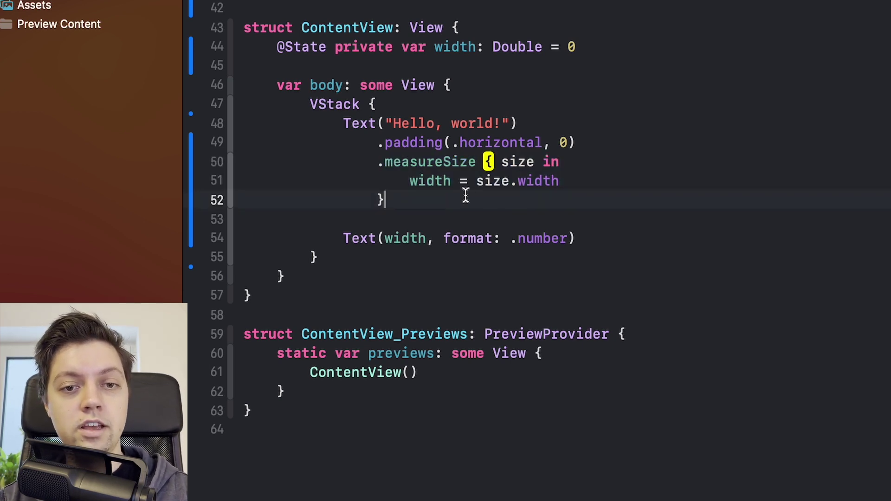
{"action": "left_click_drag", "start_coordinate": [501, 167], "coordinate": [534, 167]}
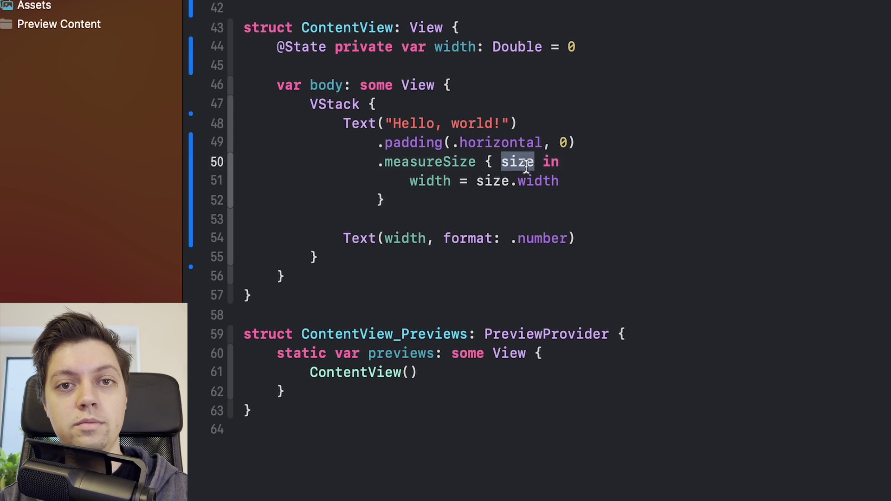
{"action": "left_click_drag", "start_coordinate": [344, 124], "coordinate": [520, 124]}
{"action": "left_click_drag", "start_coordinate": [377, 144], "coordinate": [571, 143]}
{"action": "left_click", "coordinate": [607, 145]}
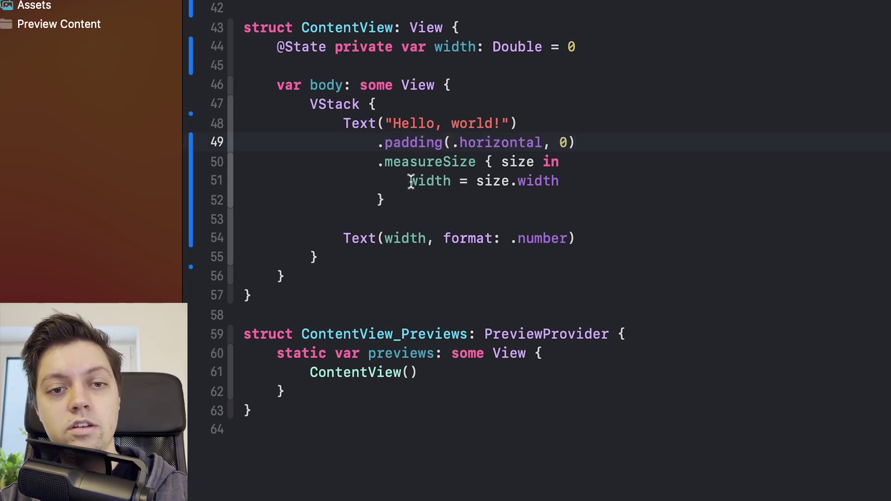
- Point out width = size.width and the Text(width, format: .number) view showing 94.666667
{"action": "left_click_drag", "start_coordinate": [410, 181], "coordinate": [452, 181]}
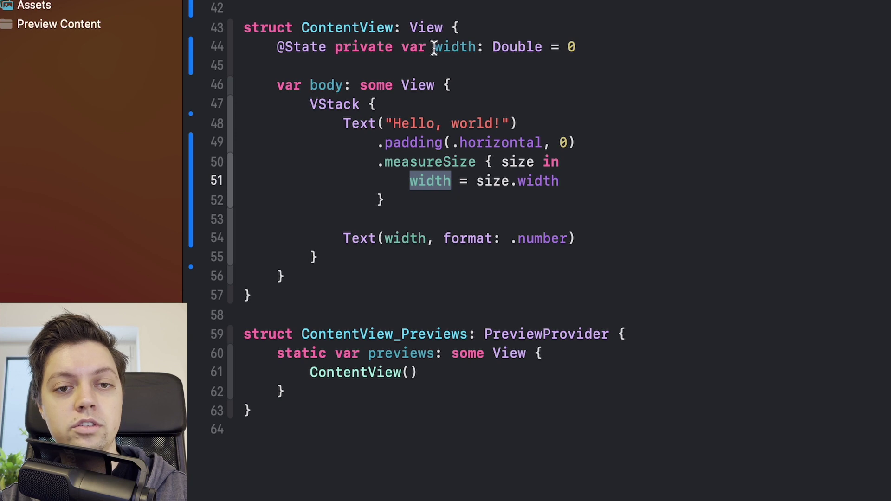
{"action": "left_click", "coordinate": [424, 180]}
{"action": "left_click_drag", "start_coordinate": [410, 181], "coordinate": [565, 181]}
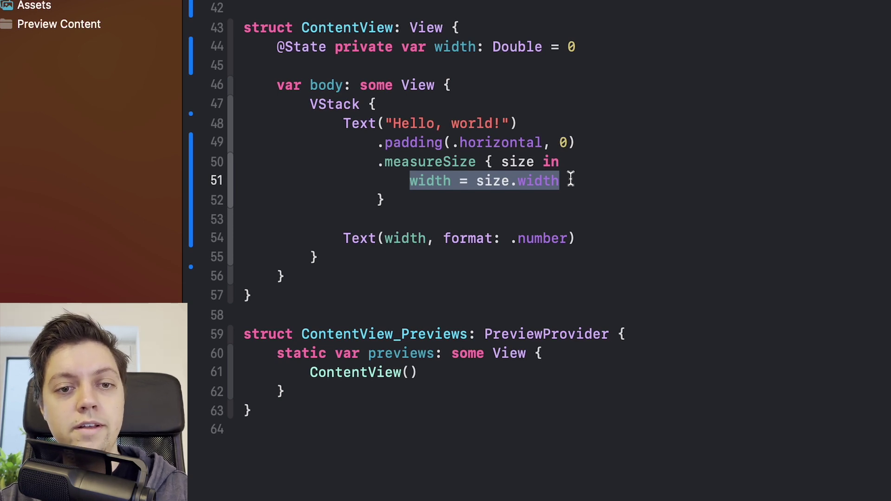
{"action": "left_click_drag", "start_coordinate": [343, 238], "coordinate": [616, 237]}
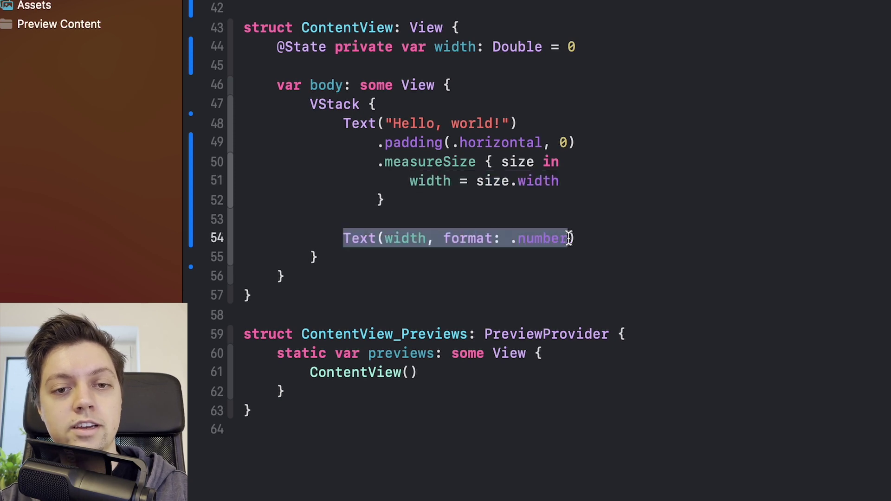
{"action": "key", "text": "Right"}
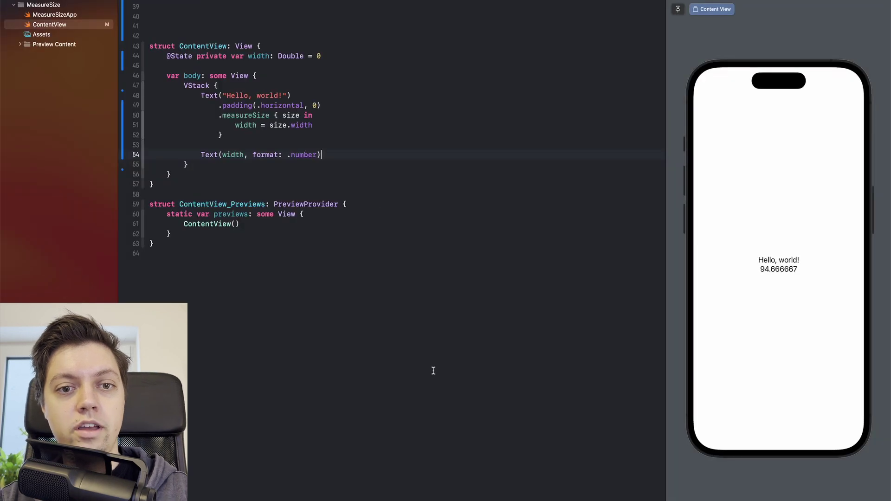
- Change the Hello, world! horizontal padding from 0 to 8, then 16, giving width 126.666667
{"action": "left_click_drag", "start_coordinate": [218, 106], "coordinate": [322, 105]}
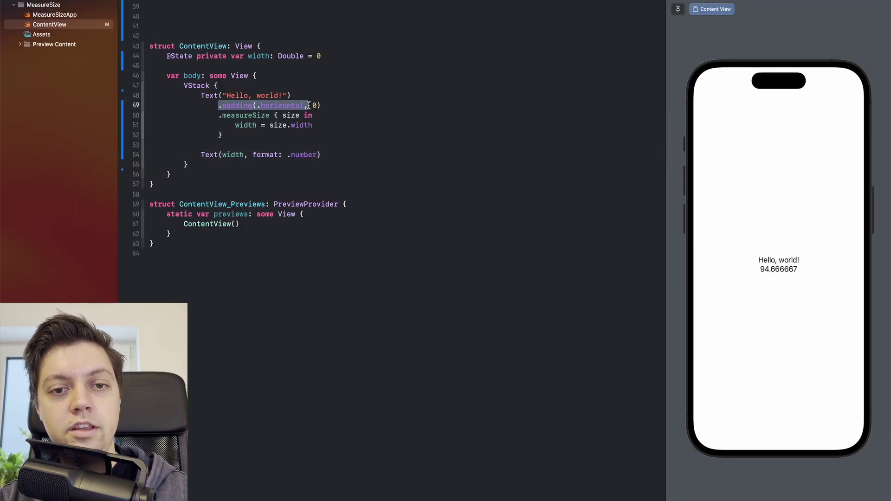
{"action": "key", "text": "Right"}
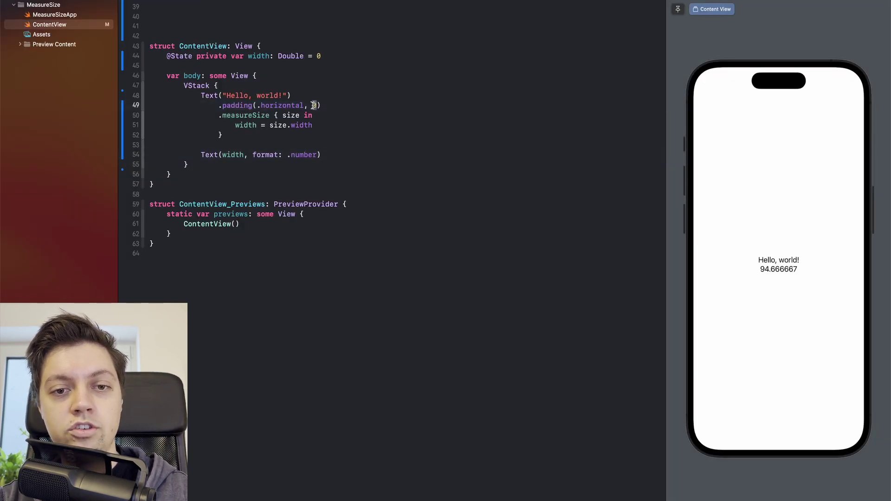
{"action": "double_click", "coordinate": [314, 105]}
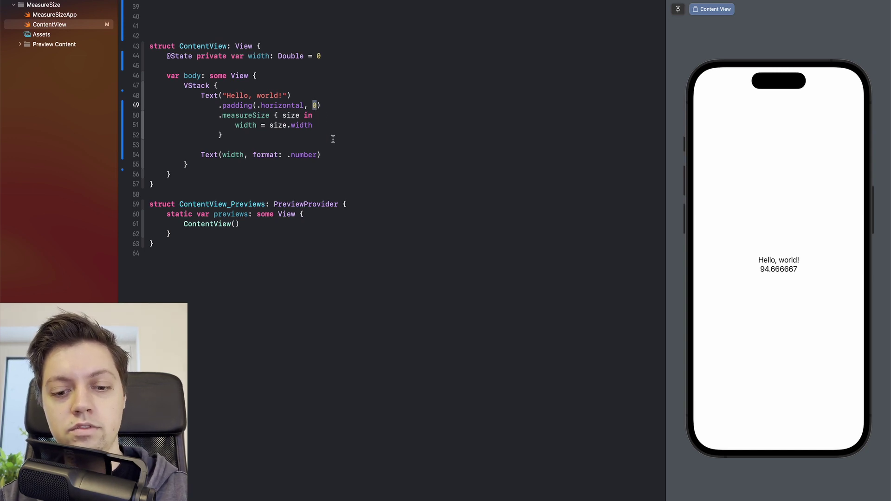
{"action": "type", "text": "8"}
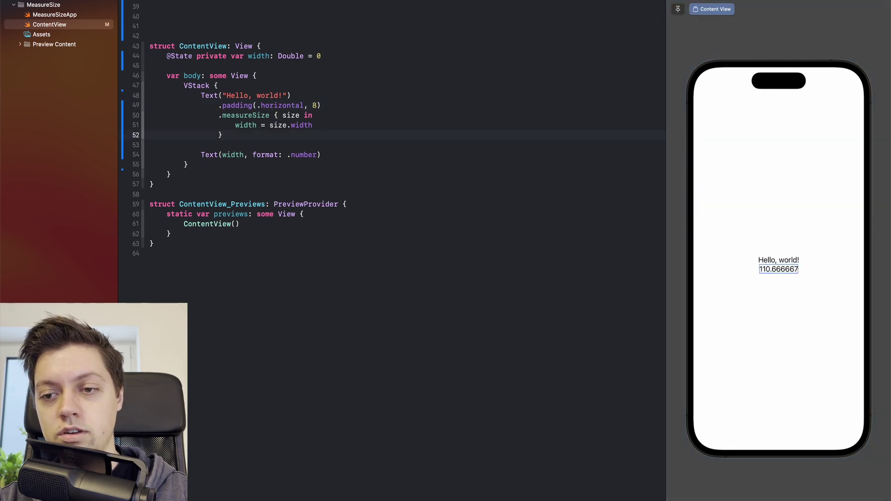
{"action": "left_click", "coordinate": [759, 308]}
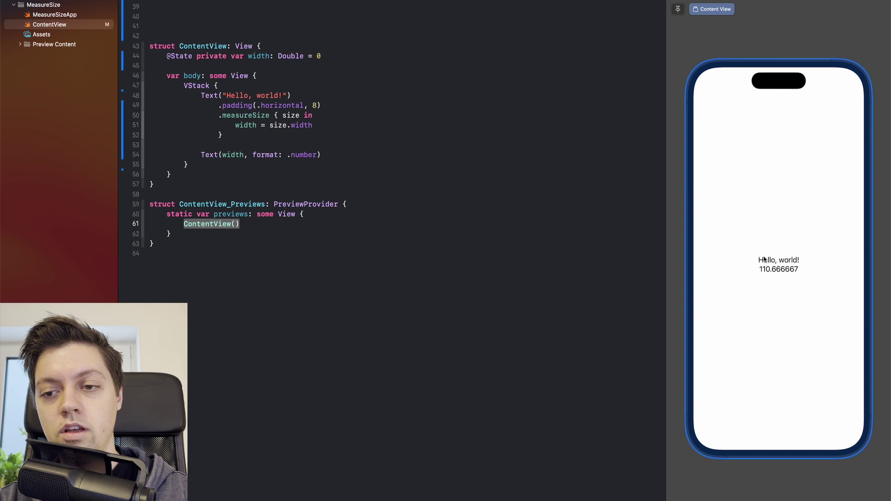
{"action": "double_click", "coordinate": [317, 106]}
{"action": "type", "text": "16"}
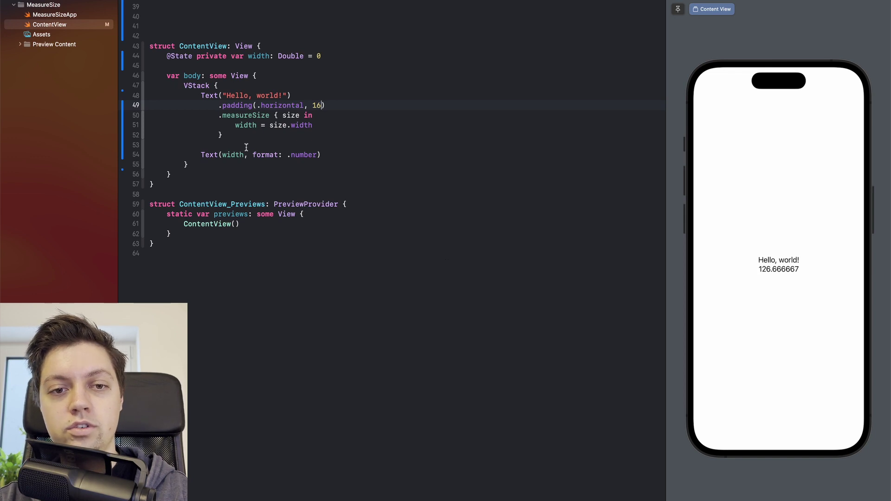
{"action": "left_click_drag", "start_coordinate": [201, 96], "coordinate": [335, 108]}
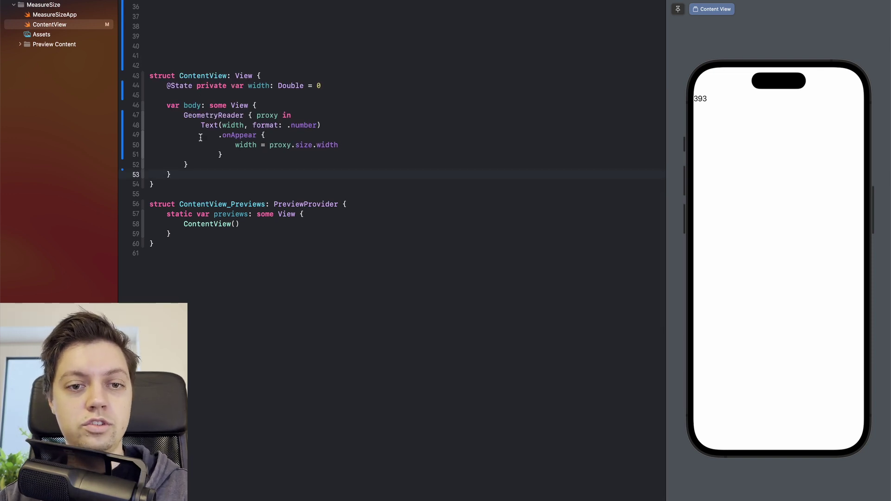
- Walk through the GeometryReader wrapper with onAppear storing proxy.size.width and outline its 393 label in the preview
{"action": "left_click_drag", "start_coordinate": [183, 115], "coordinate": [252, 114]}
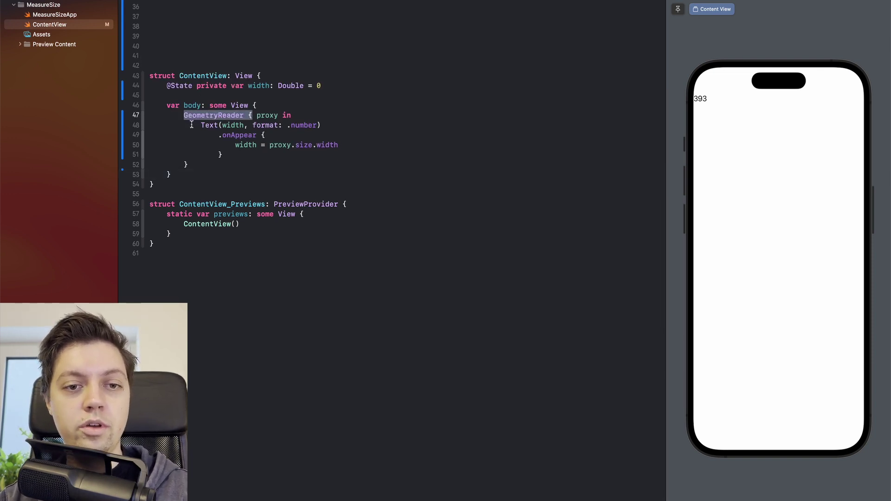
{"action": "mouse_move", "coordinate": [201, 125]}
{"action": "left_mouse_down"}
{"action": "mouse_move", "coordinate": [222, 154]}
{"action": "mouse_move", "coordinate": [314, 144]}
{"action": "left_mouse_up"}
{"action": "double_click", "coordinate": [268, 115]}
{"action": "left_click", "coordinate": [237, 152]}
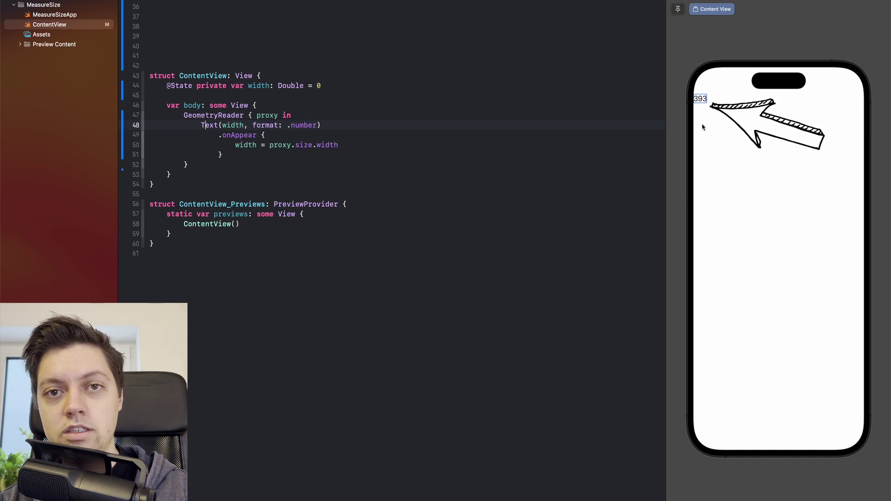
{"action": "left_click", "coordinate": [228, 116]}
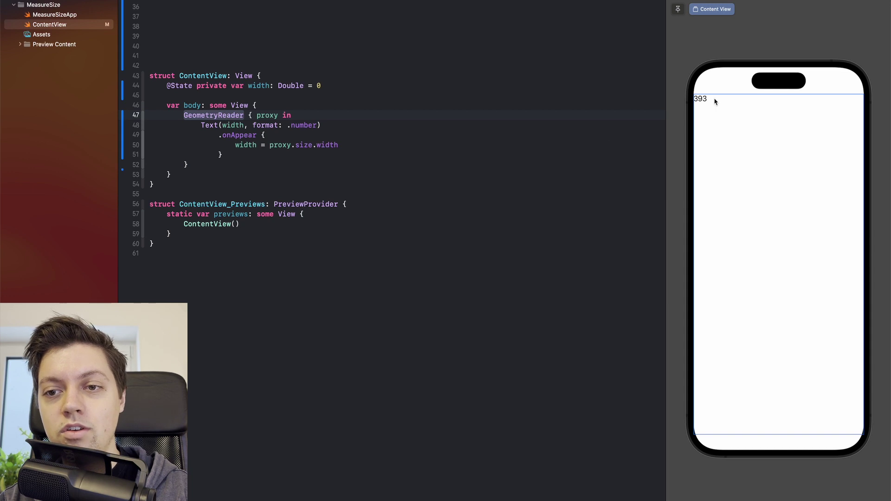
{"action": "left_click", "coordinate": [209, 125]}
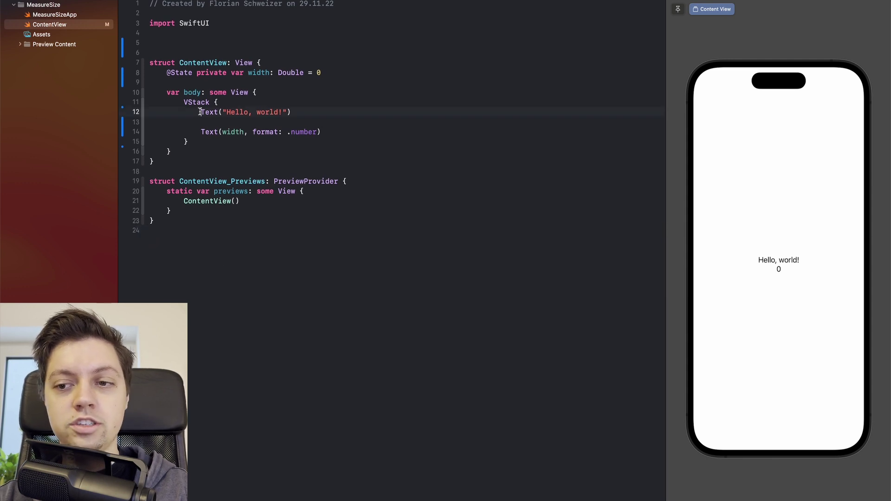
{"action": "left_click_drag", "start_coordinate": [201, 113], "coordinate": [300, 112]}
{"action": "left_click", "coordinate": [313, 115]}
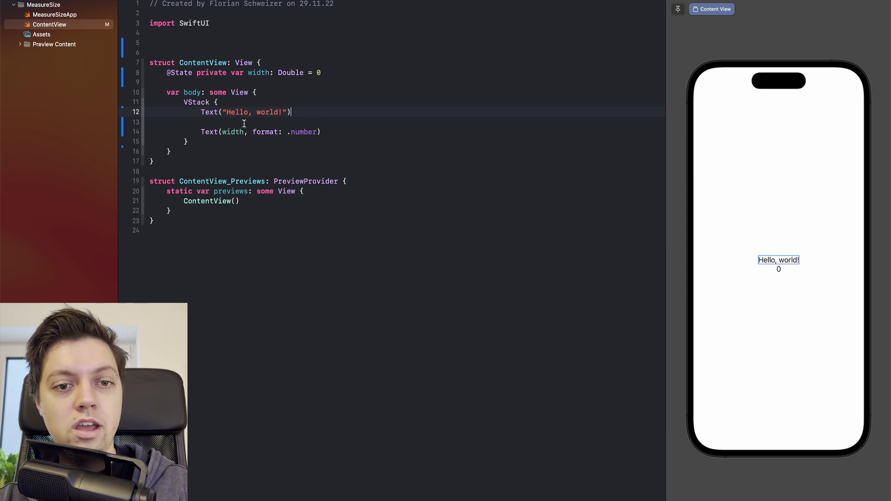
{"action": "left_click_drag", "start_coordinate": [200, 131], "coordinate": [329, 134]}
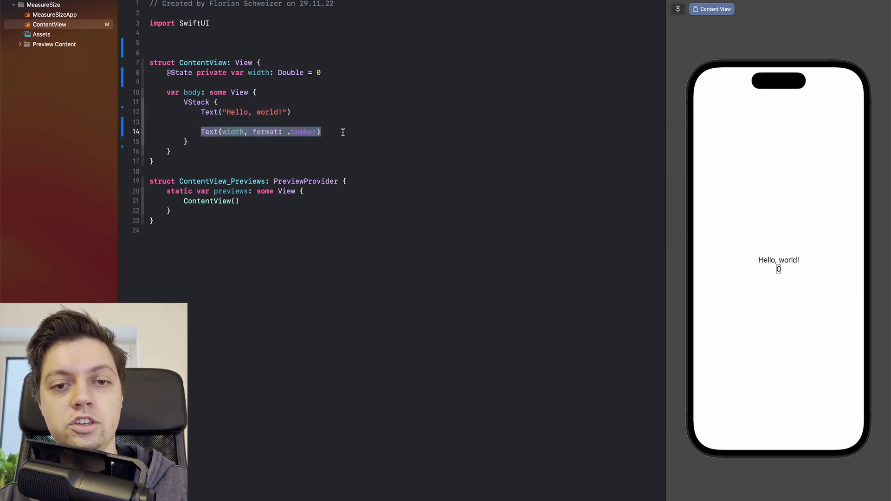
{"action": "left_click", "coordinate": [340, 132]}
{"action": "left_click_drag", "start_coordinate": [248, 73], "coordinate": [342, 73]}
{"action": "left_click", "coordinate": [342, 73]}
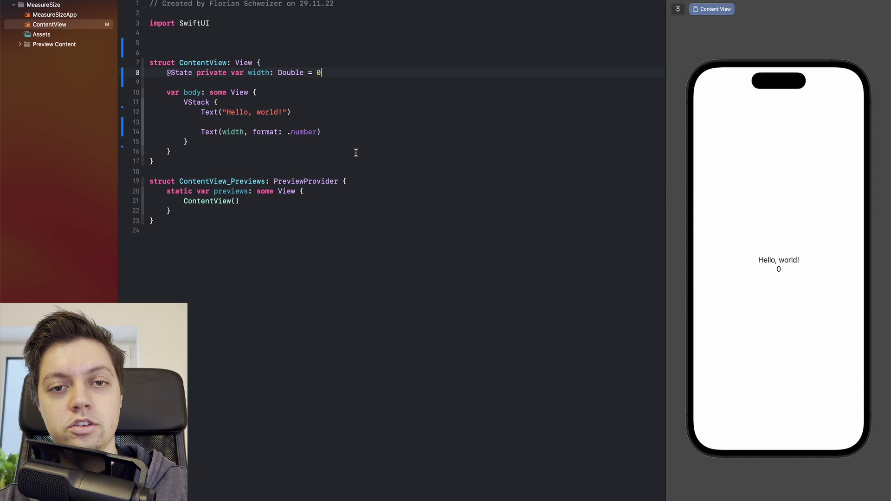
{"action": "left_click", "coordinate": [176, 43]}
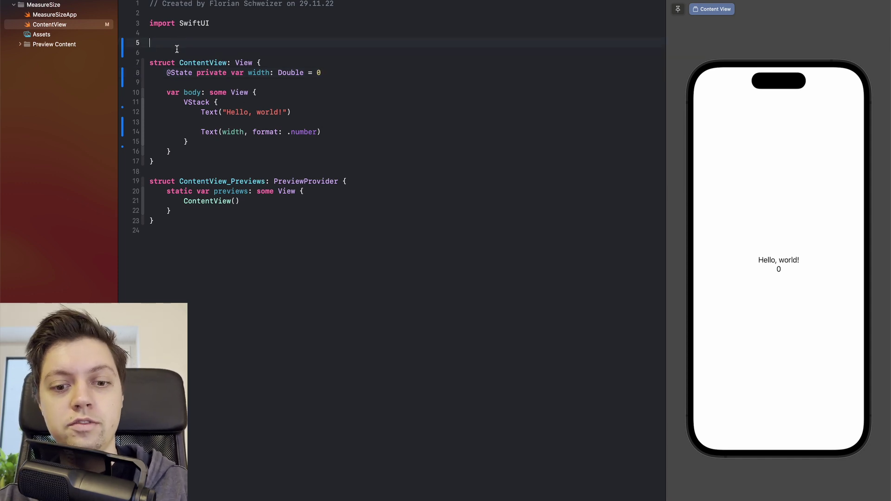
{"action": "type", "text": "struct MeasureSizeModi"}
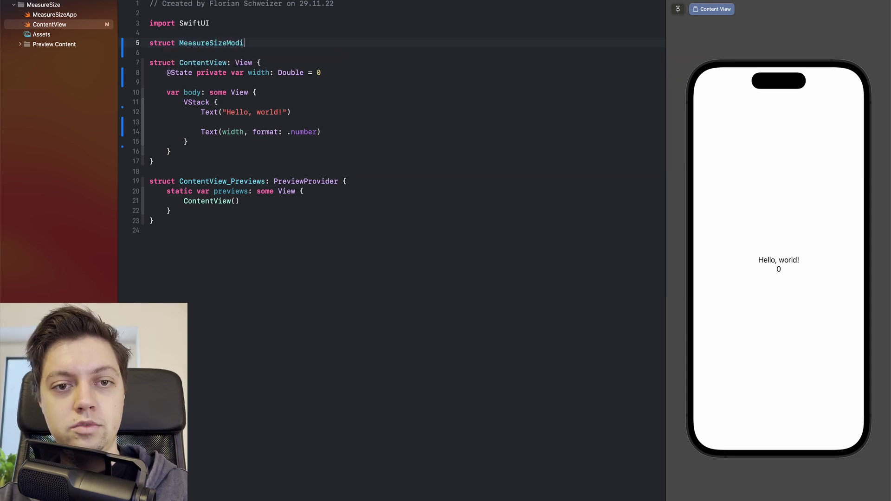
{"action": "type", "text": ": View"}
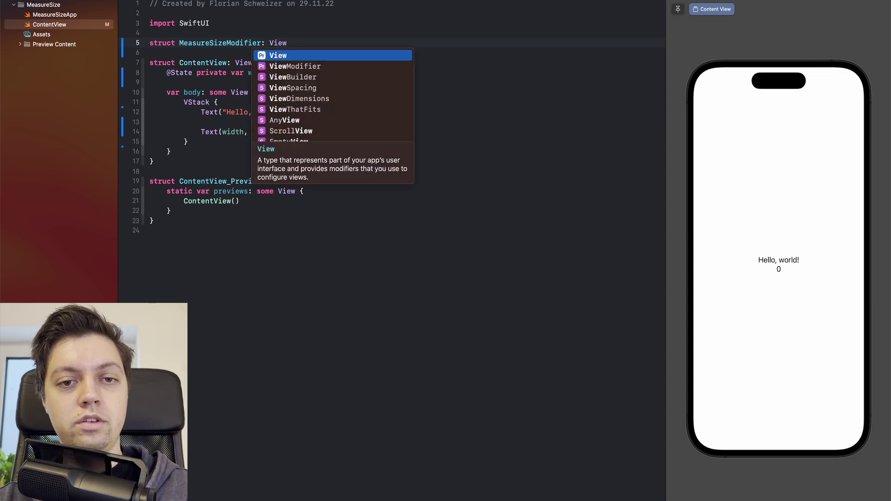
- Declare MeasureSizeModifier conforming to ViewModifier with body(content:) returning content
{"action": "key", "text": "Down"}
{"action": "key", "text": "Return"}
{"action": "type", "text": "{"}
{"action": "key", "text": "Return"}
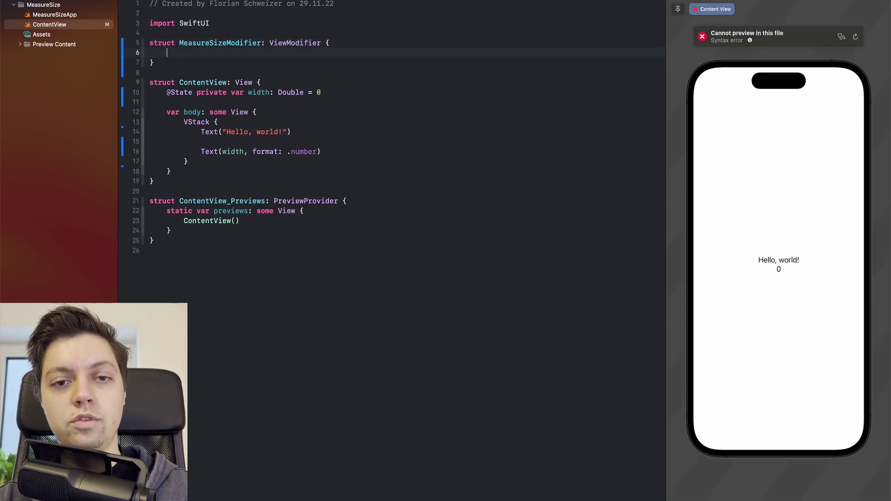
{"action": "type", "text": "y"}
{"action": "key", "text": "Return"}
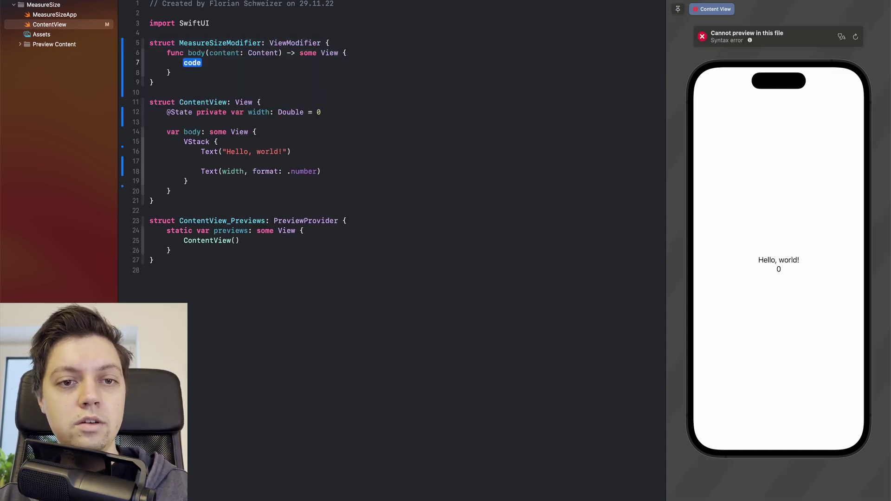
{"action": "left_click_drag", "start_coordinate": [186, 54], "coordinate": [282, 53]}
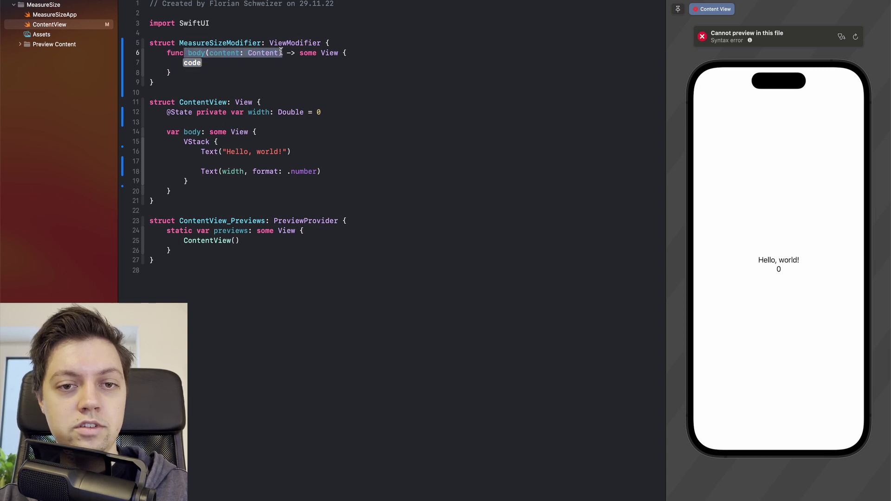
{"action": "left_click", "coordinate": [226, 49]}
{"action": "left_click", "coordinate": [193, 62]}
{"action": "type", "text": "content"}
{"action": "key", "text": "Escape"}
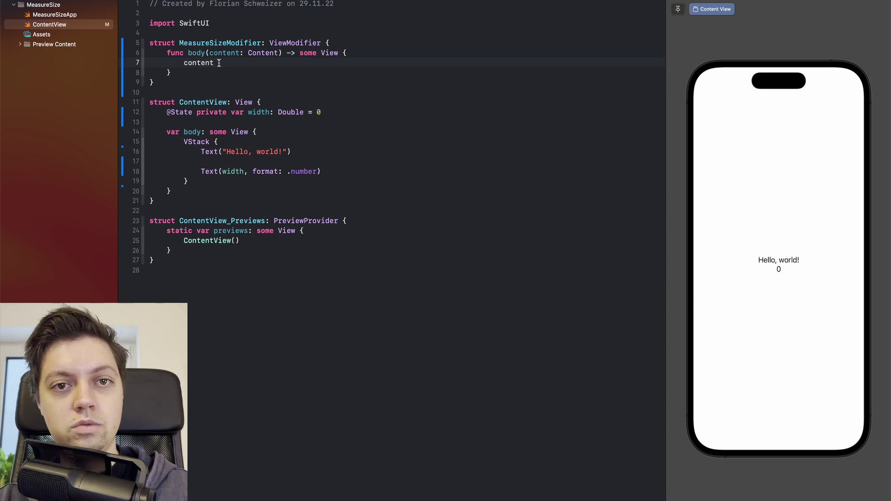
{"action": "key", "text": "Return"}
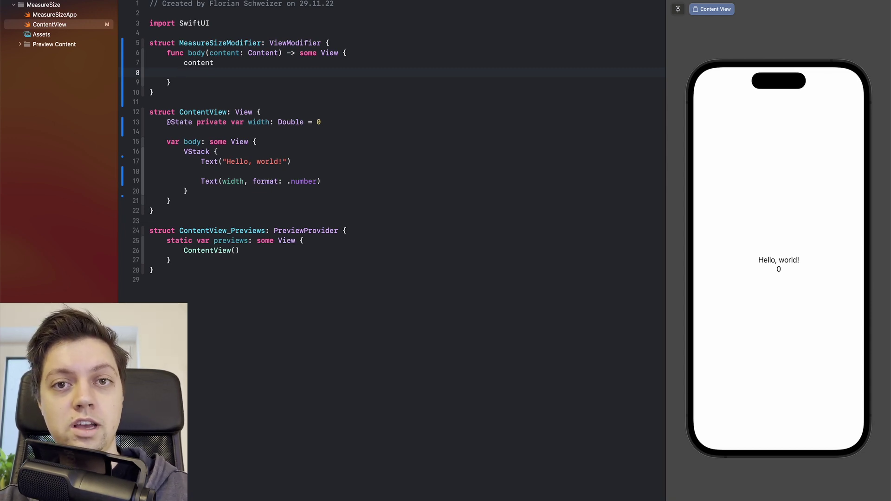
{"action": "type", "text": ".back"}
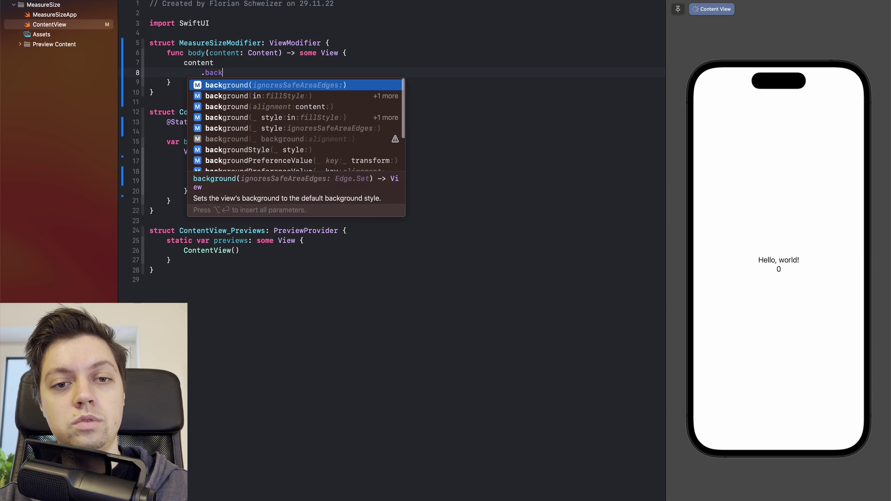
{"action": "type", "text": "ground {"}
- Chain .background { GeometryReader { proxy in Color.clear.onAppear { } } } onto content
{"action": "key", "text": "Return"}
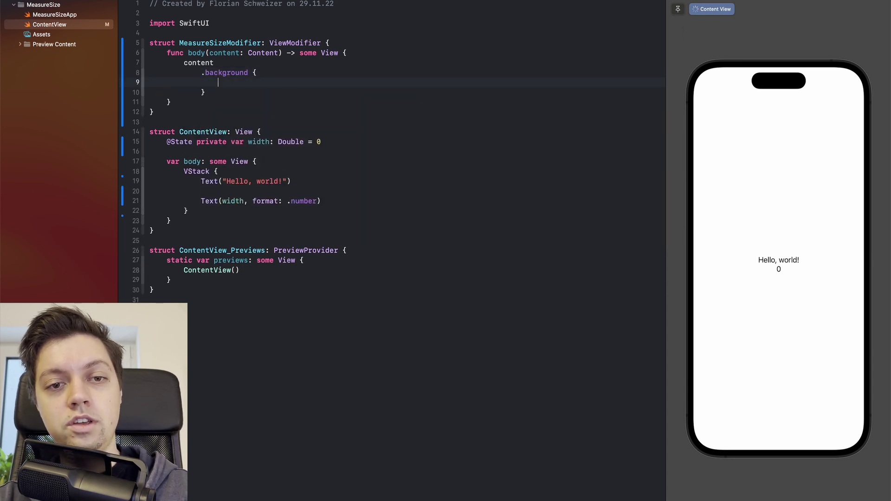
{"action": "type", "text": "Geo"}
{"action": "key", "text": "Return"}
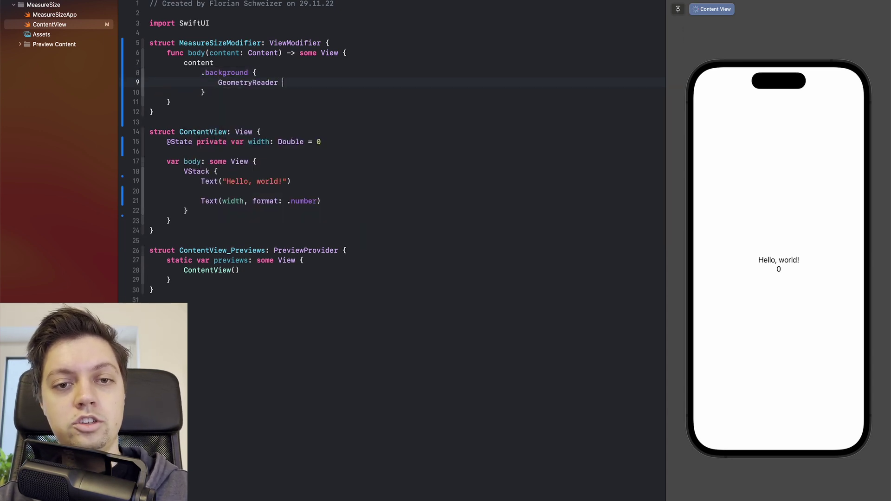
{"action": "type", "text": "{ proxy in"}
{"action": "key", "text": "Return"}
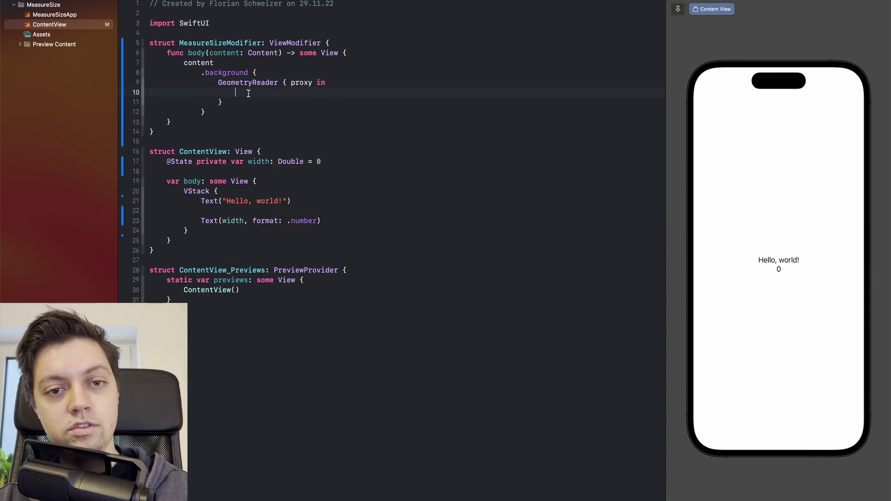
{"action": "type", "text": "Color.clea"}
{"action": "key", "text": "Return"}
{"action": "key", "text": "Return"}
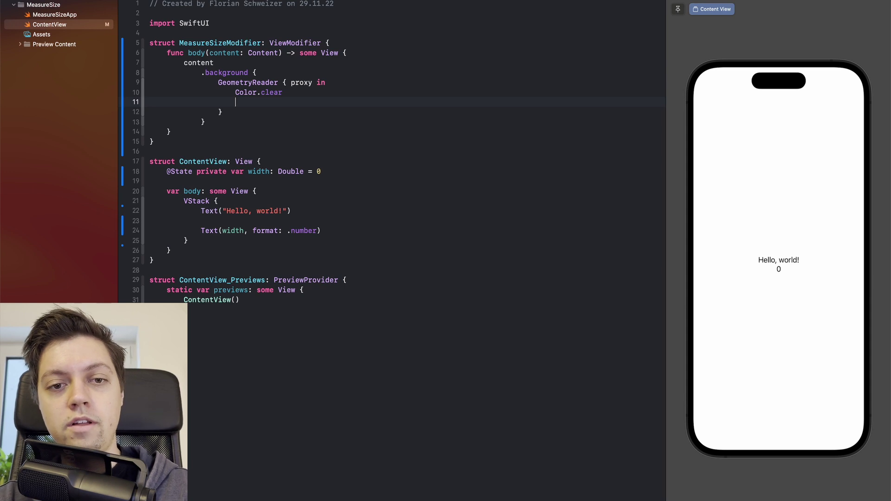
{"action": "type", "text": ".on"}
{"action": "key", "text": "Return"}
{"action": "key", "text": "Return"}
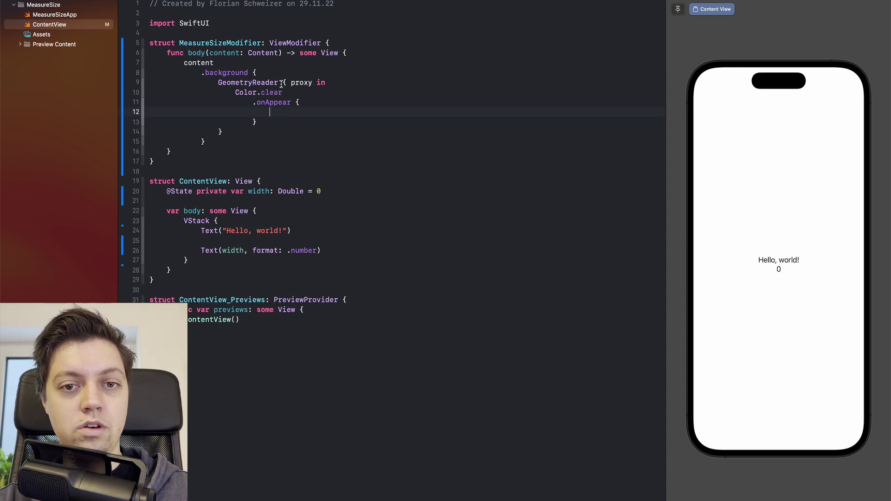
{"action": "left_click", "coordinate": [332, 43]}
- Add a let callback property typed as a (Double) -> Void closure to the modifier
{"action": "key", "text": "Return"}
{"action": "key", "text": "Return"}
{"action": "key", "text": "Up"}
{"action": "type", "text": "let "}
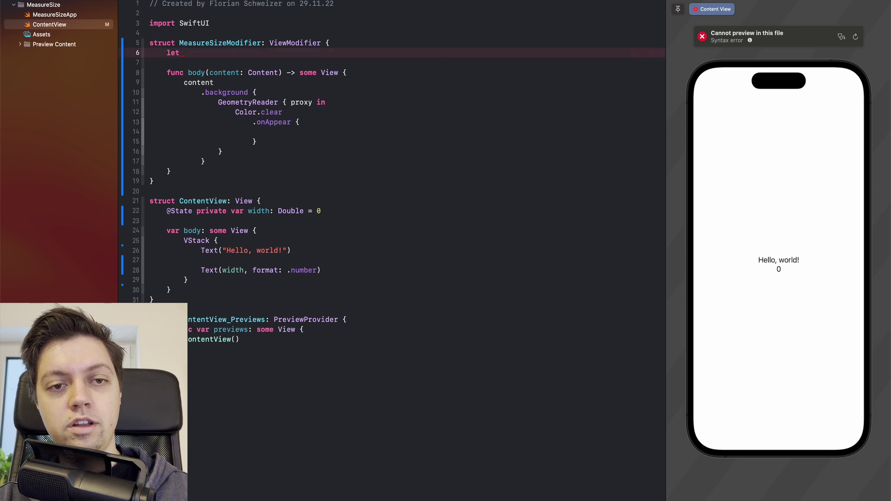
{"action": "type", "text": "callback: (CGF"}
{"action": "key", "text": "alt+shift+Left"}
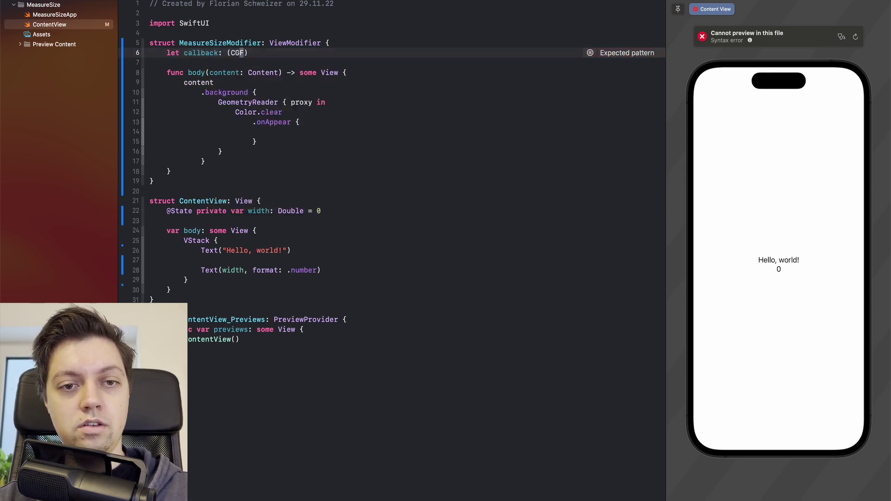
{"action": "type", "text": "Doul"}
{"action": "key", "text": "Return"}
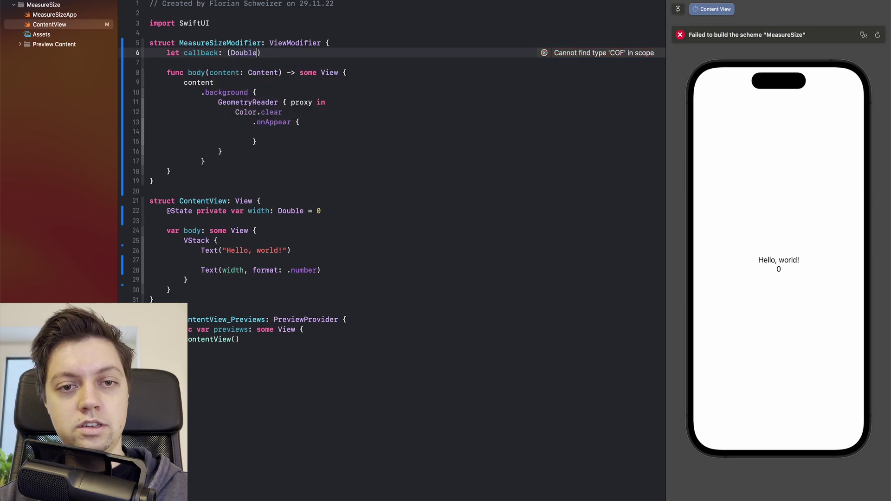
{"action": "key", "text": "Right"}
{"action": "type", "text": "-> Void"}
{"action": "left_click_drag", "start_coordinate": [227, 53], "coordinate": [293, 53]}
{"action": "left_click", "coordinate": [307, 53]}
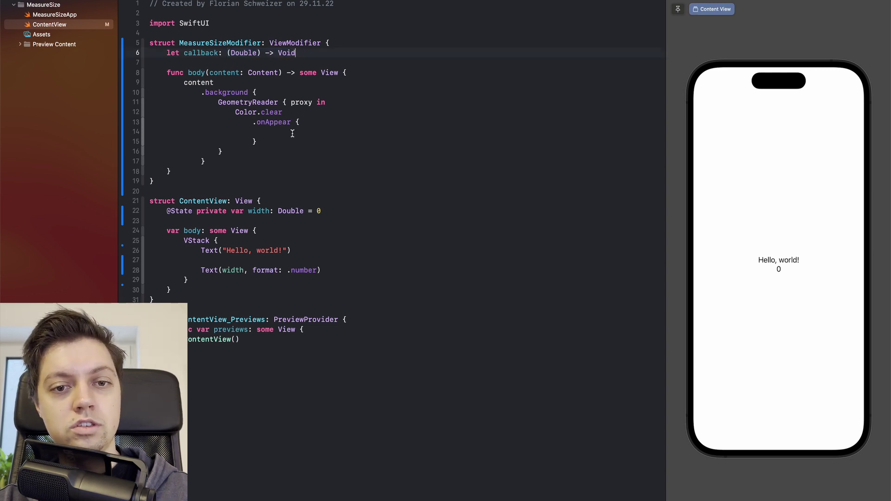
{"action": "type", "text": "call"}
- Call callback(proxy.size) inside onAppear and correct the callback type to (CGSize) -> Void
{"action": "key", "text": "Return"}
{"action": "type", "text": "(p"}
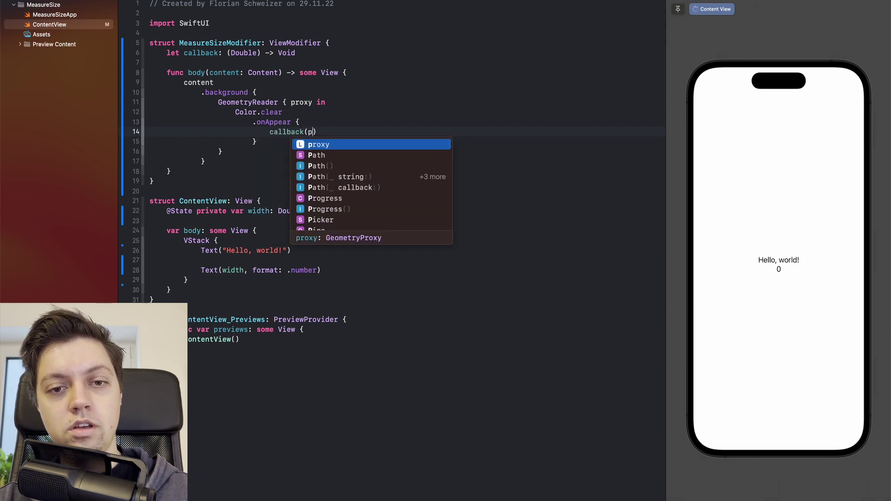
{"action": "key", "text": "Return"}
{"action": "type", "text": ".s"}
{"action": "key", "text": "Return"}
{"action": "double_click", "coordinate": [242, 52]}
{"action": "type", "text": "CGS"}
{"action": "key", "text": "Return"}
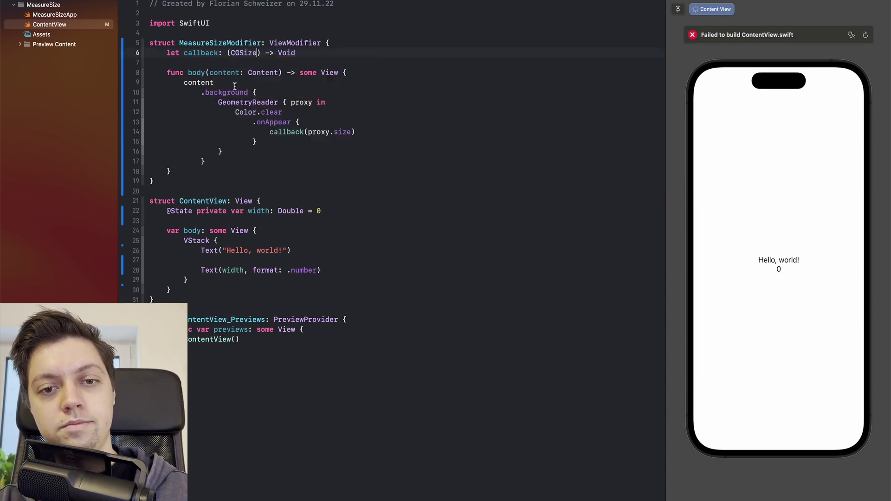
{"action": "left_click_drag", "start_coordinate": [269, 133], "coordinate": [356, 132]}
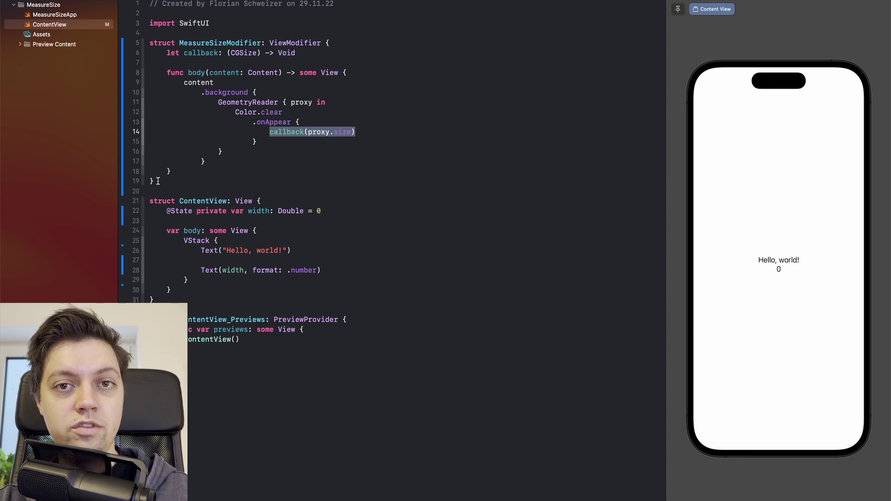
{"action": "left_click", "coordinate": [159, 181]}
{"action": "key", "text": "Return"}
{"action": "key", "text": "Return"}
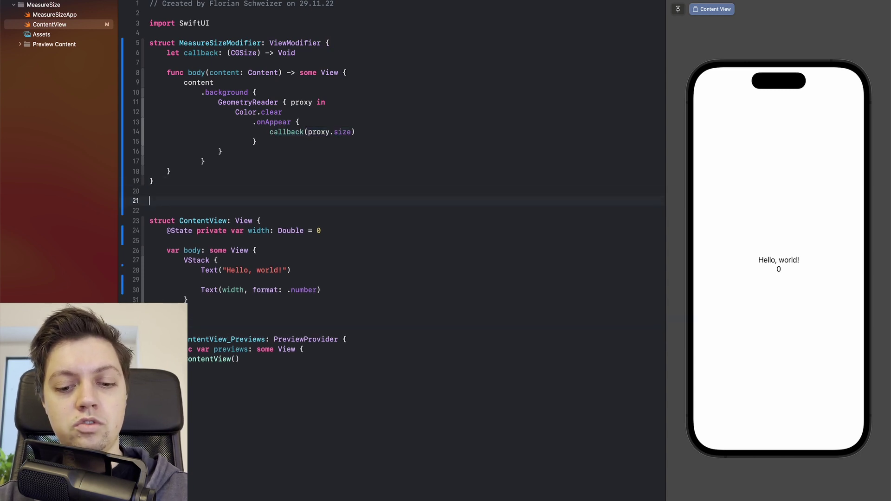
{"action": "type", "text": "xtension View {"}
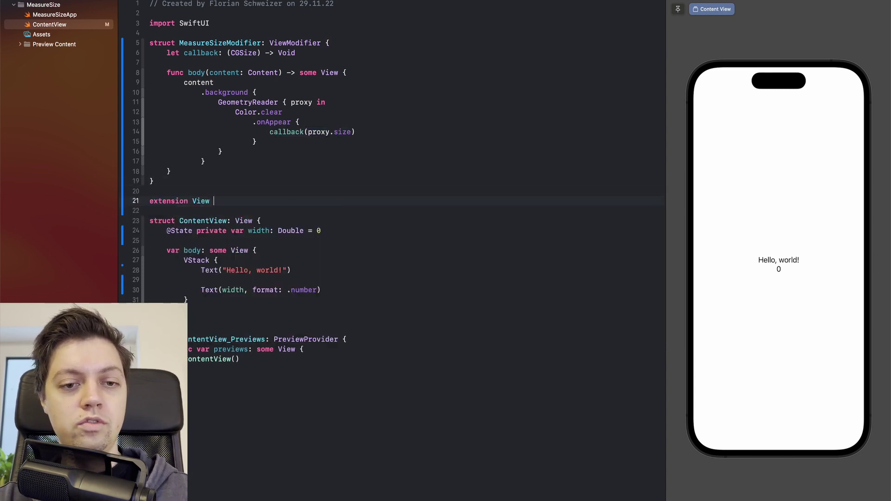
{"action": "key", "text": "Return"}
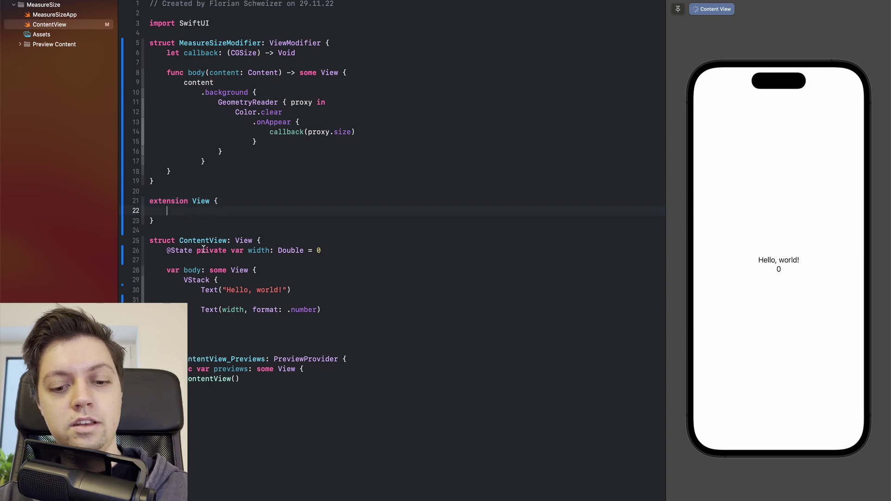
{"action": "type", "text": "func measu"}
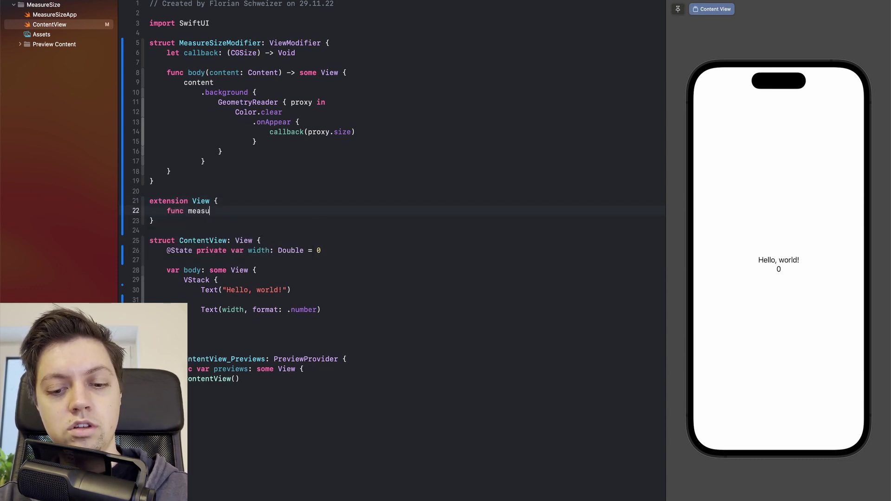
{"action": "type", "text": "reSize("}
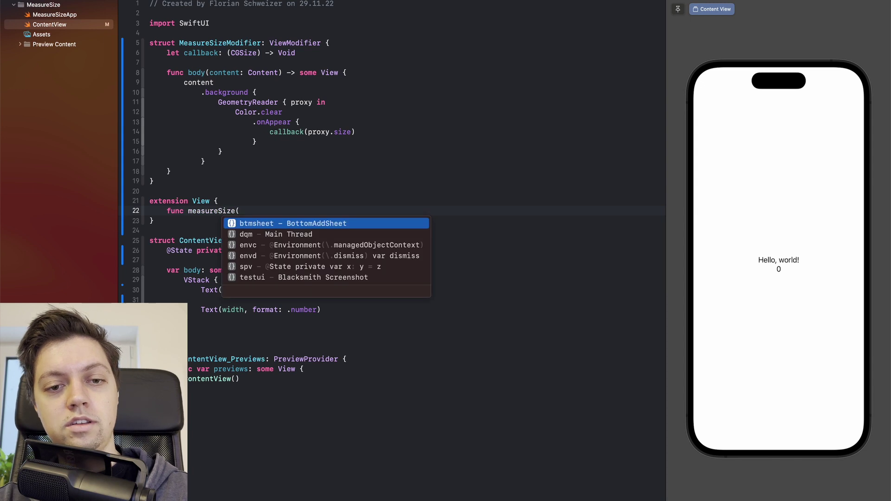
{"action": "type", "text": "_ callback:"}
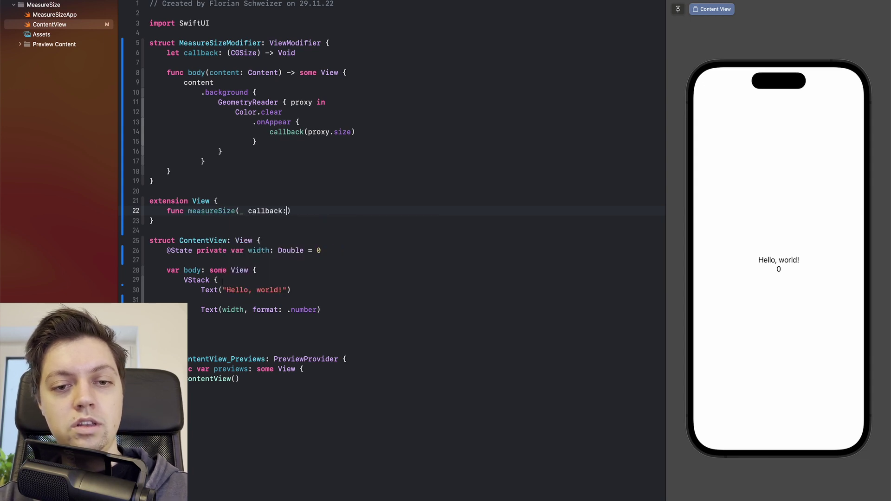
{"action": "type", "text": " (CGSIze"}
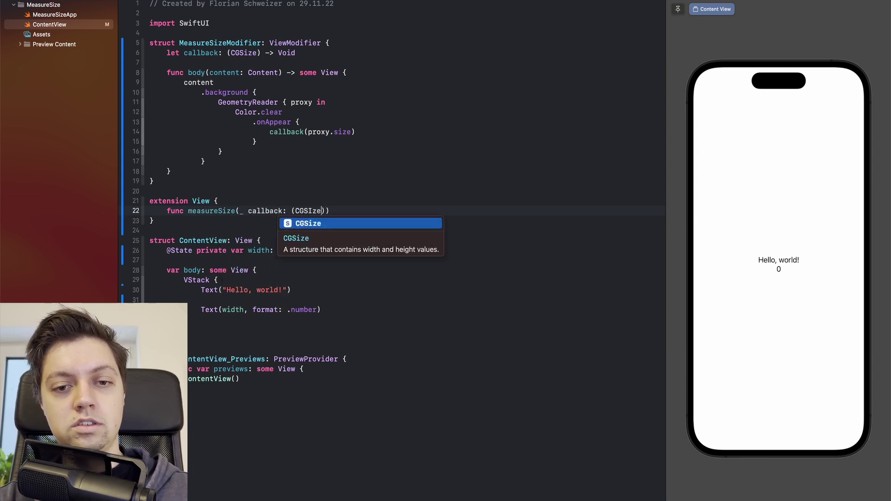
{"action": "type", "text": ") "}
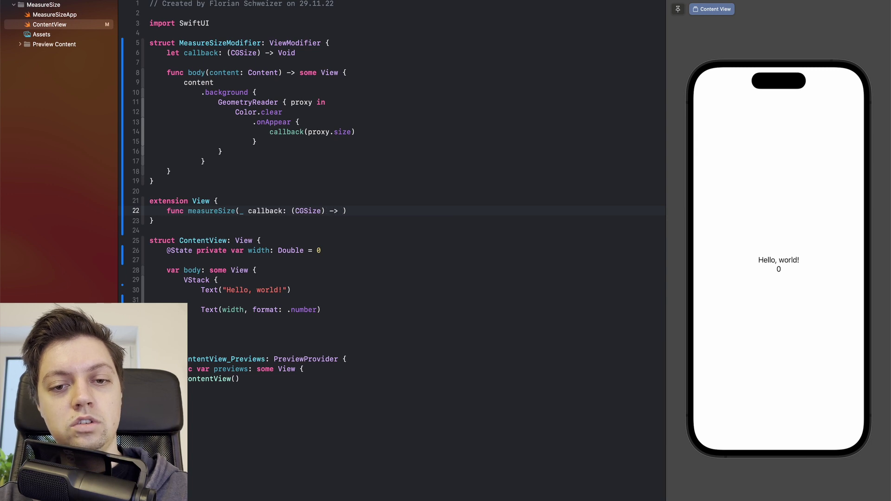
{"action": "type", "text": "Void"}
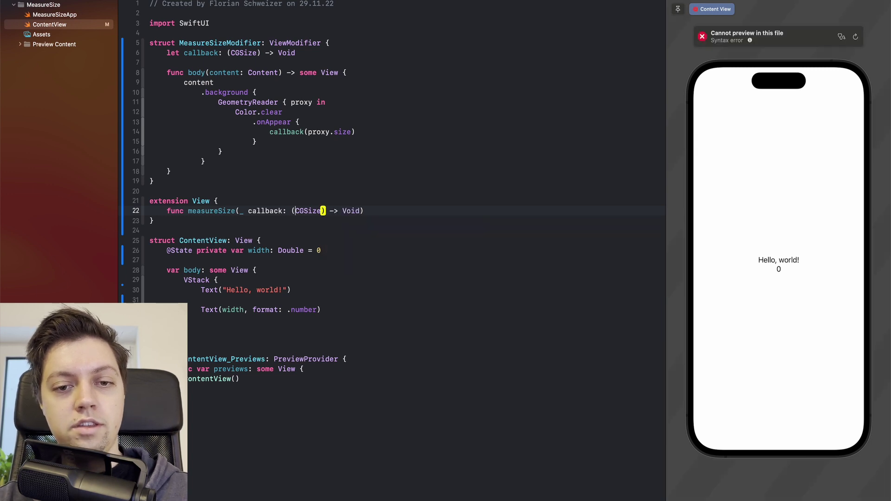
{"action": "key", "text": "alt+Right"}
{"action": "key", "text": "Right"}
{"action": "type", "text": "@escap"}
{"action": "key", "text": "Return"}
{"action": "key", "text": "super+Right"}
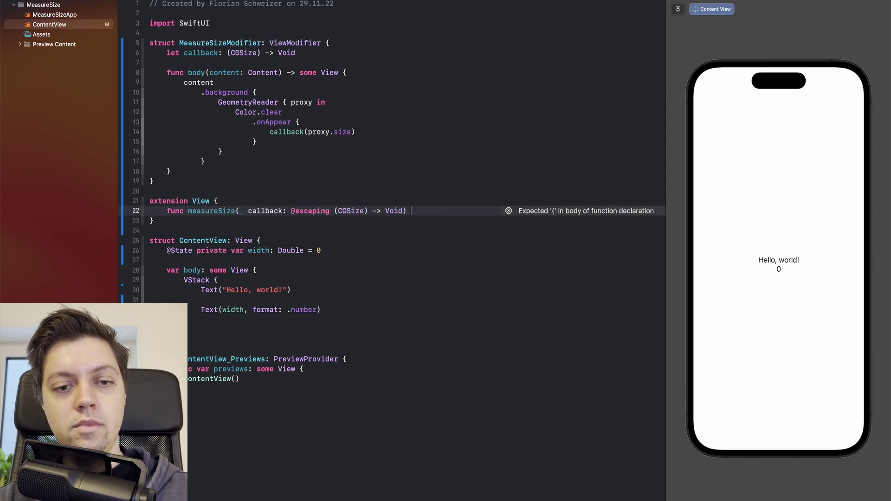
{"action": "type", "text": "some View {"}
{"action": "key", "text": "Return"}
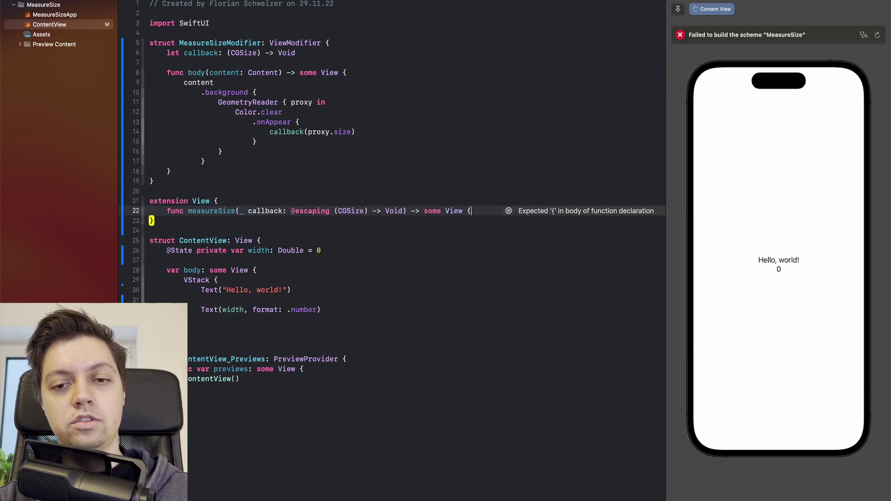
{"action": "left_click_drag", "start_coordinate": [166, 210], "coordinate": [238, 211]}
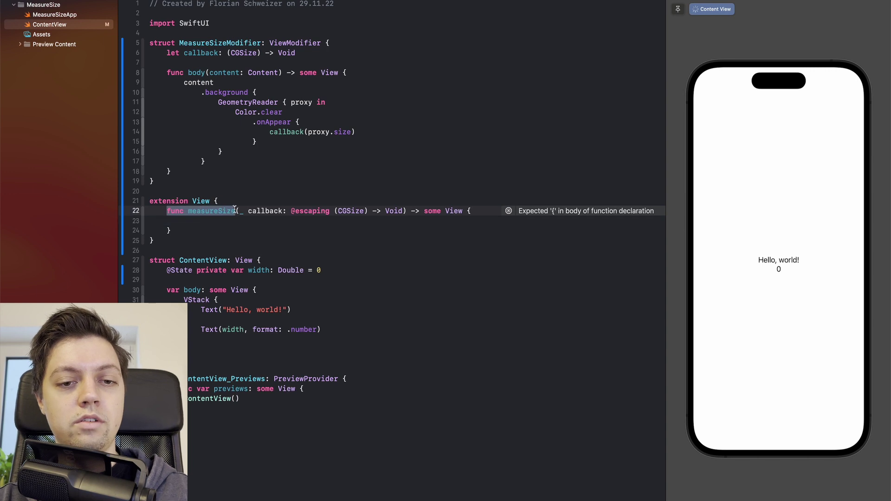
{"action": "key", "text": "Down"}
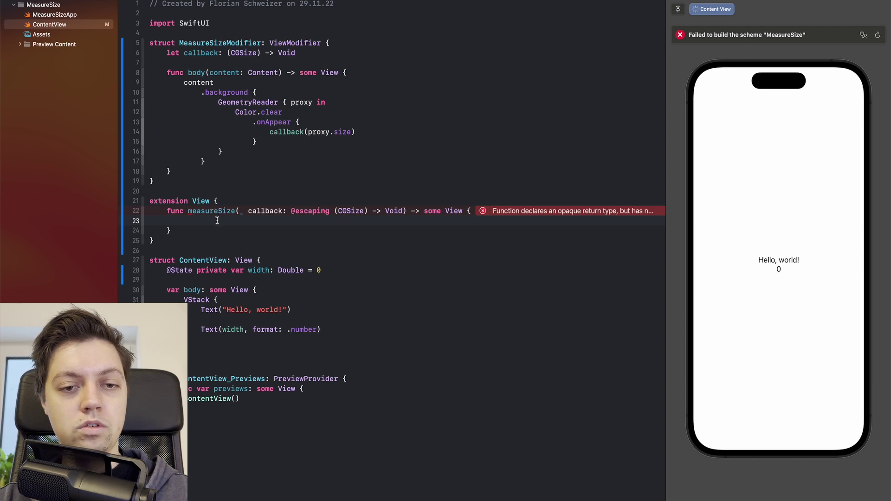
{"action": "type", "text": "modi"}
- Return modifier(MeasureSizeModifier(callback: callback)) from measureSize
{"action": "key", "text": "Return"}
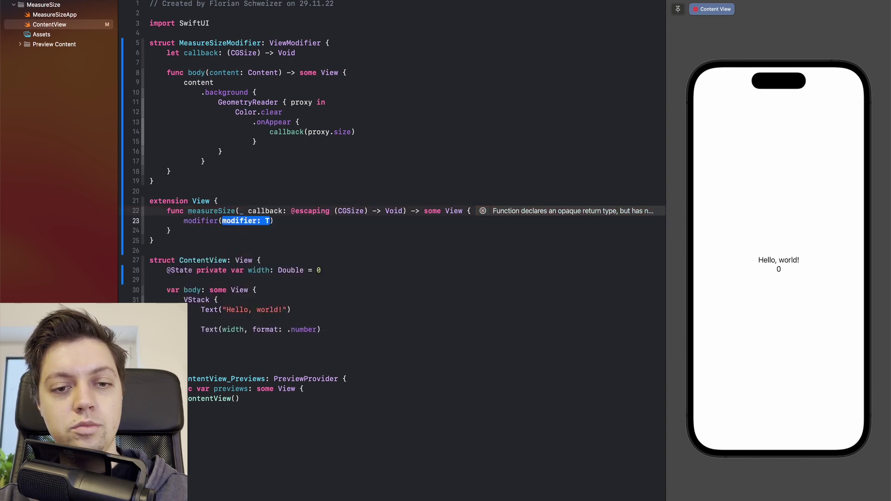
{"action": "type", "text": "Measi"}
{"action": "key", "text": "Return"}
{"action": "type", "text": "callback"}
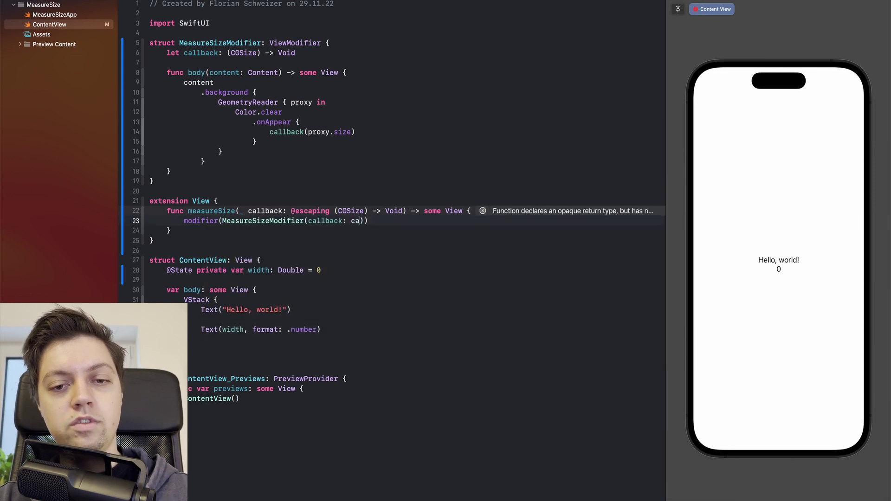
{"action": "key", "text": "Return"}
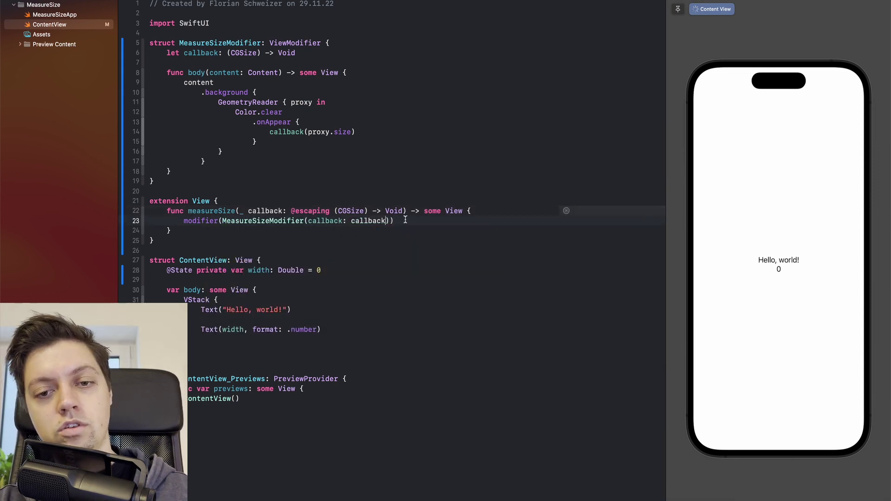
{"action": "left_click_drag", "start_coordinate": [156, 241], "coordinate": [147, 47]}
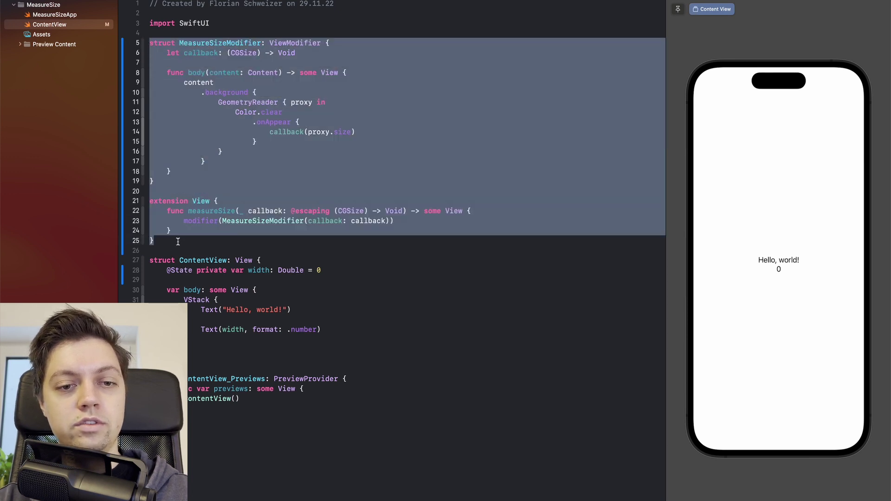
- Add .measureSize after Text("Hello, world!") and expand it into a trailing closure
{"action": "left_click", "coordinate": [179, 240]}
{"action": "scroll", "coordinate": [190, 280], "scroll_direction": "down", "scroll_amount": 4}
{"action": "left_click", "coordinate": [316, 191]}
{"action": "key", "text": "Return"}
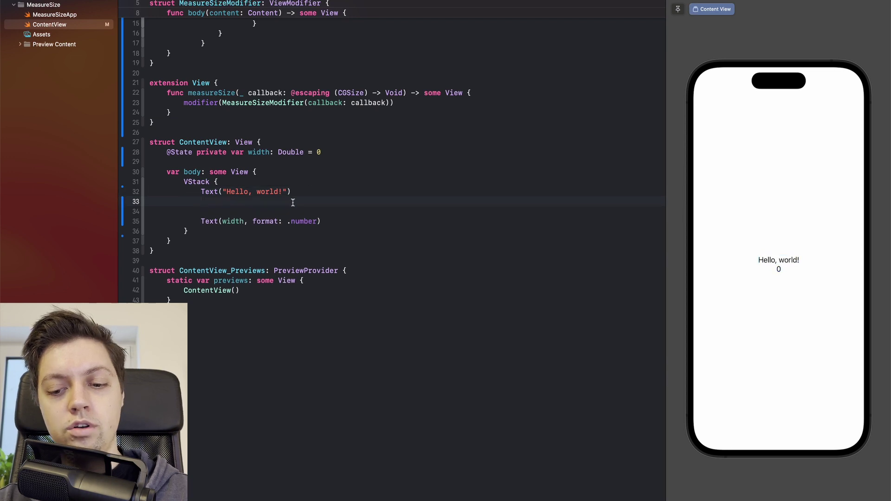
{"action": "type", "text": ".mea"}
{"action": "key", "text": "Return"}
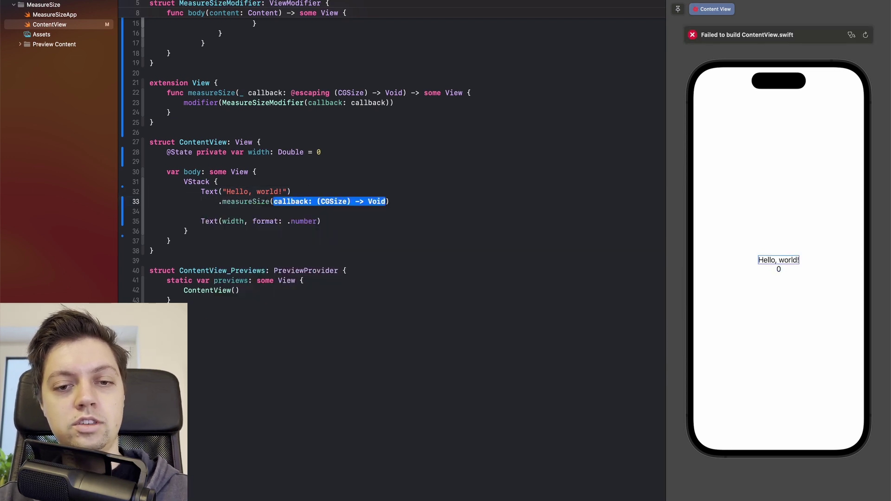
{"action": "key", "text": "Return"}
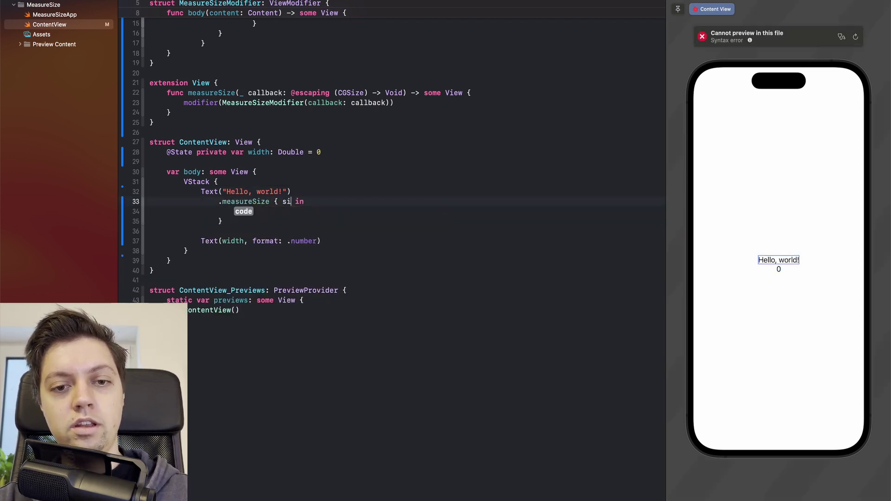
{"action": "type", "text": "e"}
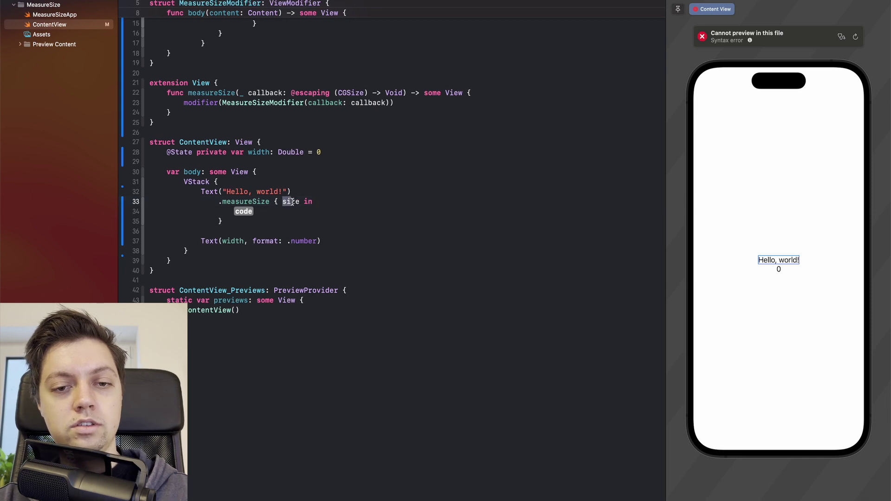
{"action": "left_click_drag", "start_coordinate": [275, 201], "coordinate": [276, 219]}
{"action": "scroll", "coordinate": [275, 219], "scroll_direction": "up", "scroll_amount": 5}
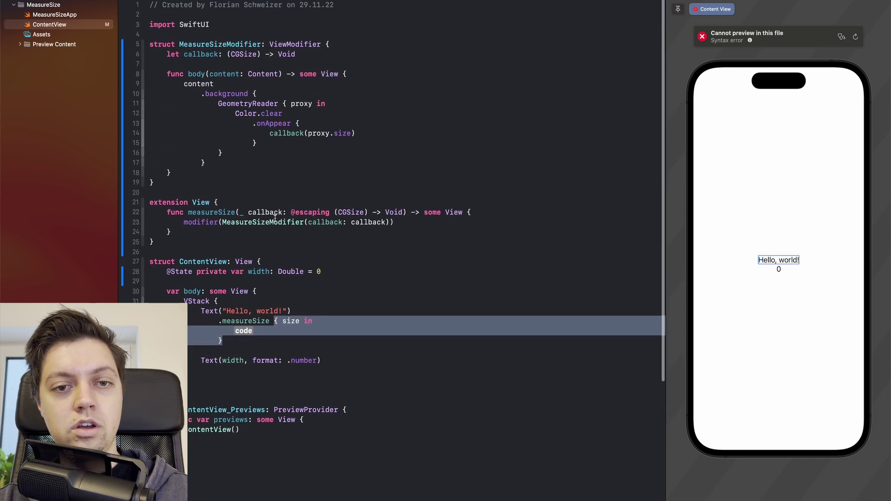
- Review how the callback flows to proxy.size, then name the closure parameter size
{"action": "left_click", "coordinate": [168, 53], "text": "shift"}
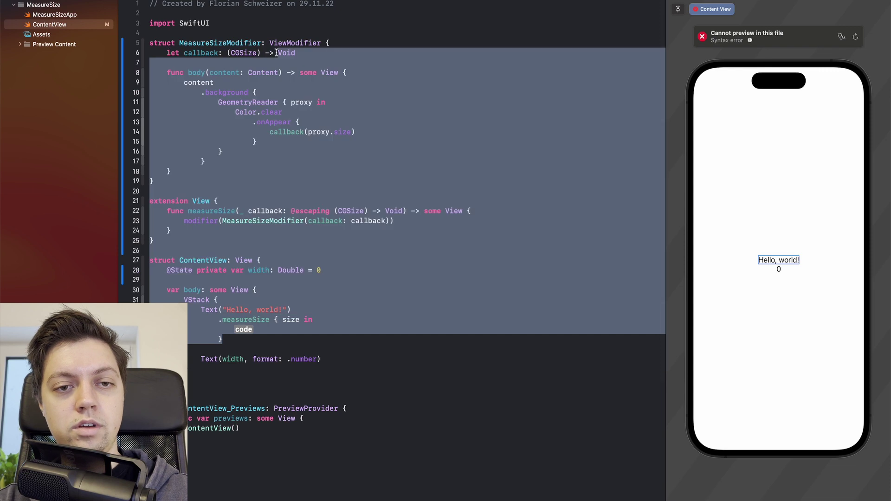
{"action": "left_click", "coordinate": [234, 230]}
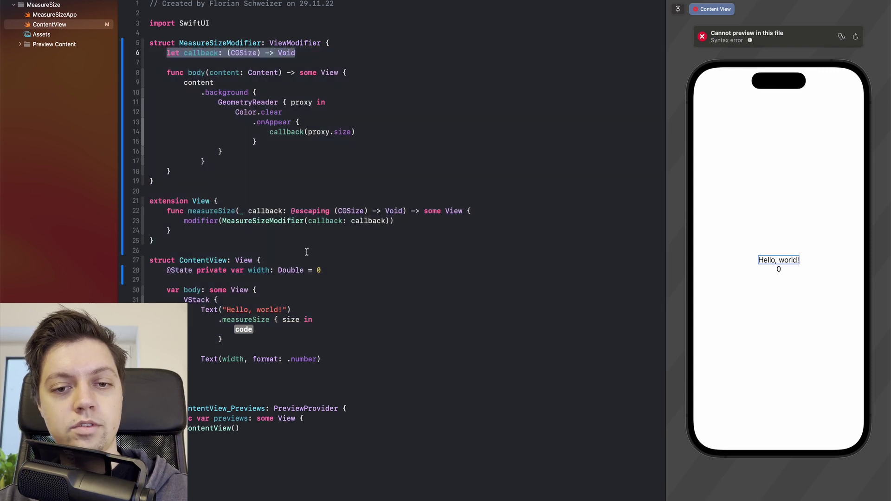
{"action": "left_click_drag", "start_coordinate": [241, 210], "coordinate": [405, 211]}
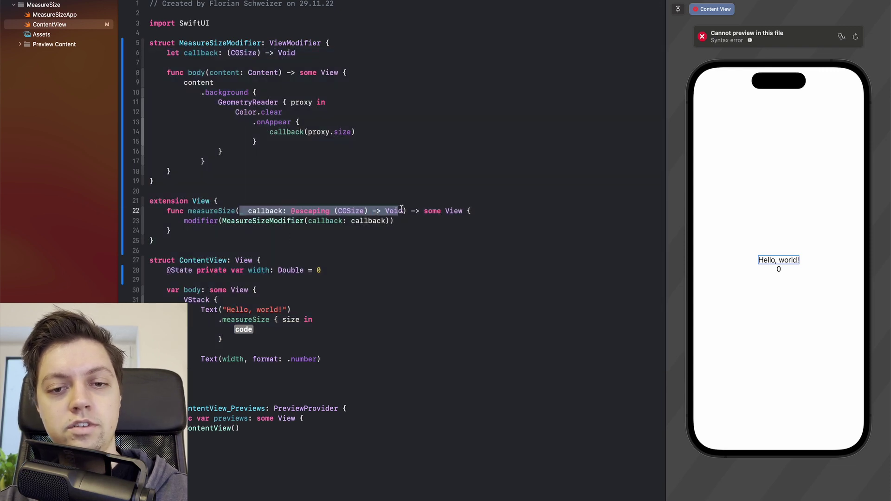
{"action": "double_click", "coordinate": [354, 220]}
{"action": "left_click_drag", "start_coordinate": [354, 221], "coordinate": [318, 226]}
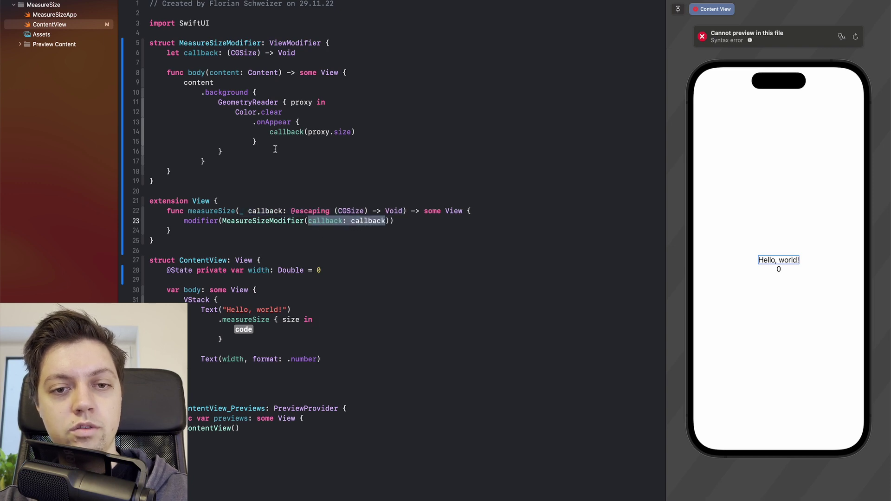
{"action": "left_click_drag", "start_coordinate": [266, 132], "coordinate": [358, 131]}
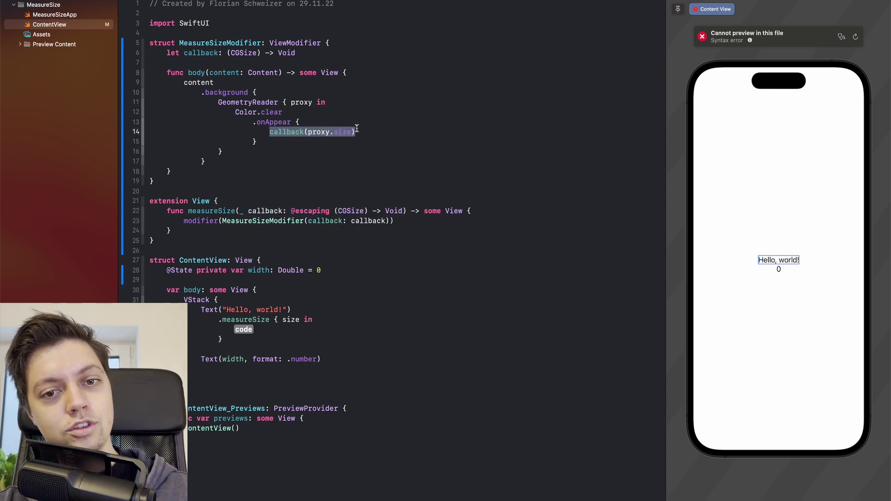
{"action": "left_click", "coordinate": [381, 131]}
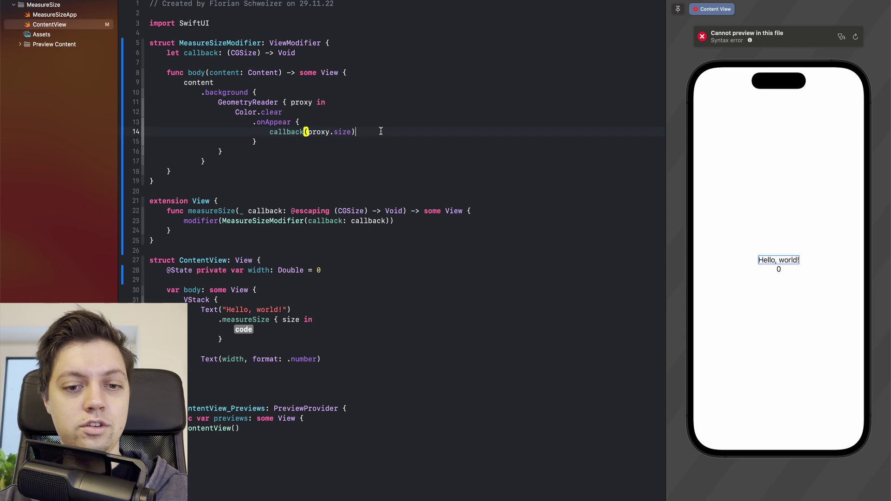
{"action": "left_click", "coordinate": [243, 330]}
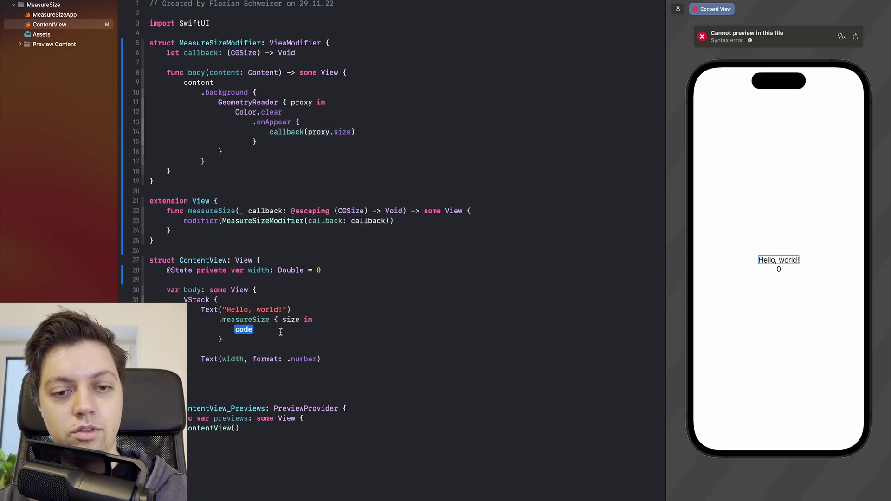
{"action": "type", "text": "wid"}
- Assign width = size.width inside the closure so the preview shows 94.666667
{"action": "key", "text": "Return"}
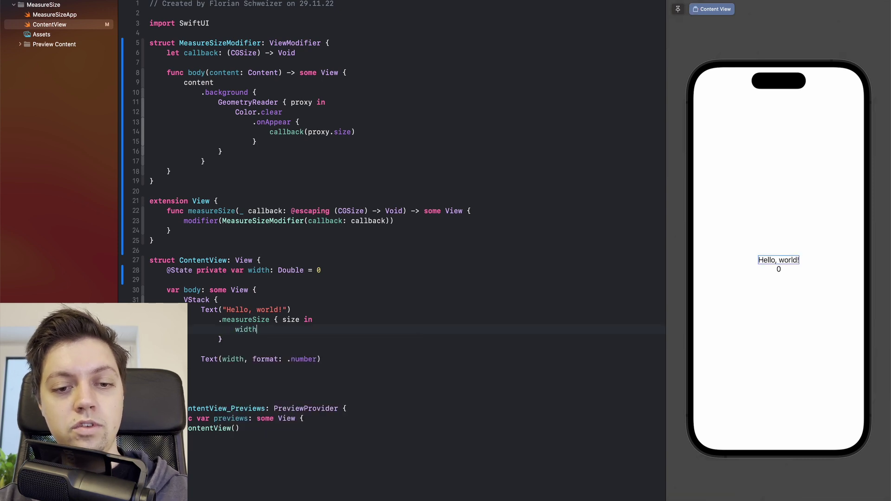
{"action": "type", "text": "="}
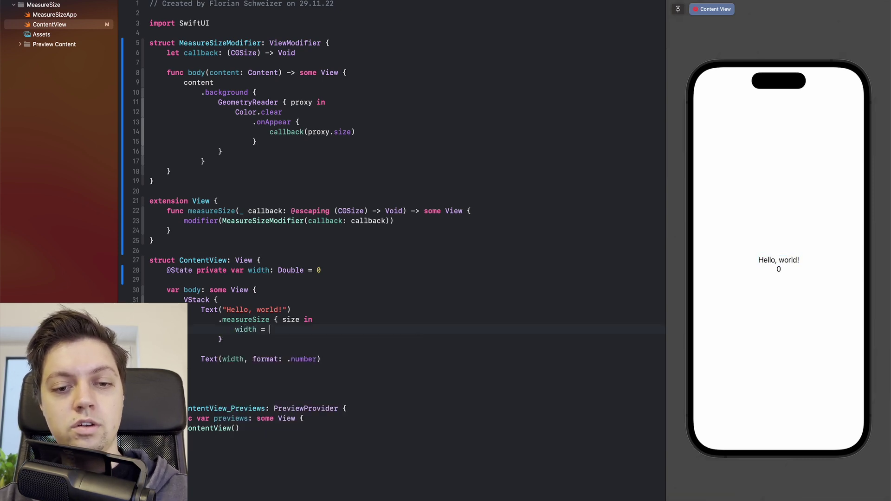
{"action": "type", "text": " size.width"}
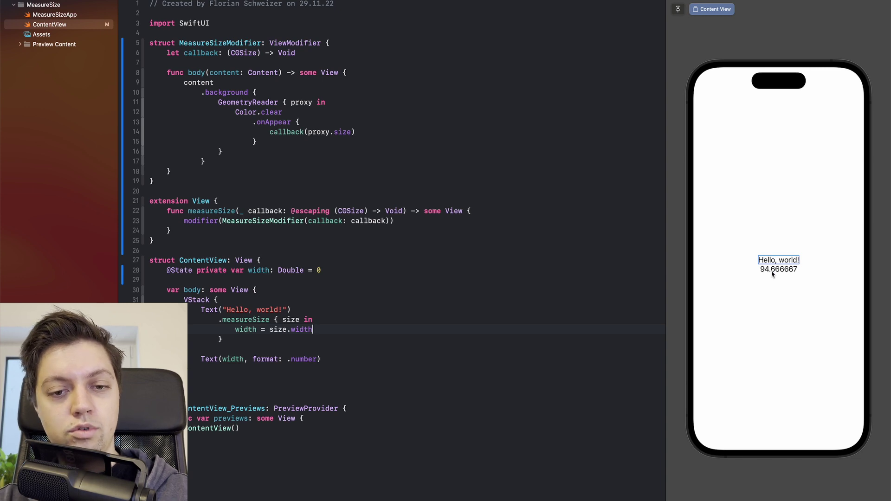
{"action": "left_click", "coordinate": [345, 310]}
- Insert .padding(.horizontal, 32) before measureSize so the preview reports 158.666667
{"action": "key", "text": "Return"}
{"action": "type", "text": ".padding"}
{"action": "key", "text": "Return"}
{"action": "key", "text": "BackSpace"}
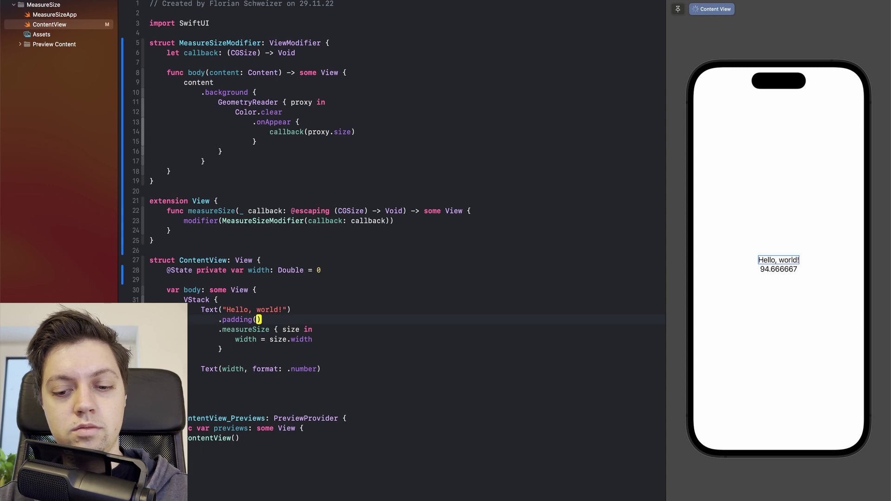
{"action": "type", "text": "ho"}
{"action": "key", "text": "Return"}
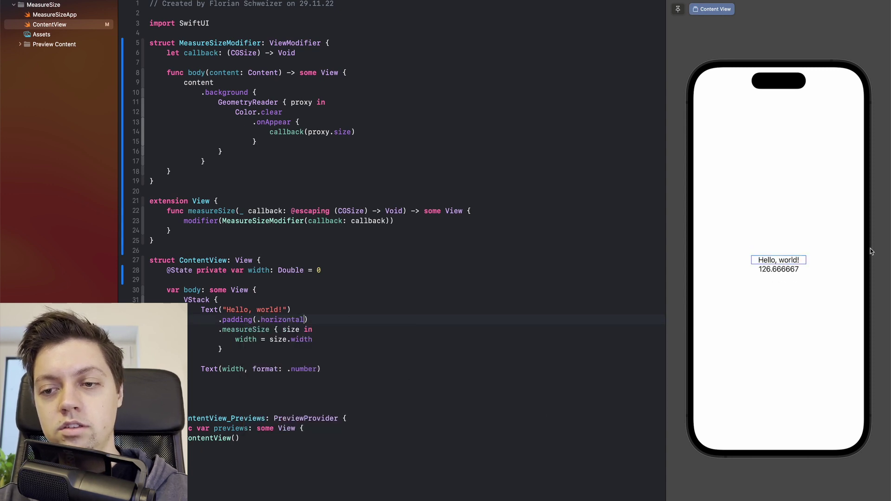
{"action": "type", "text": ", 32"}
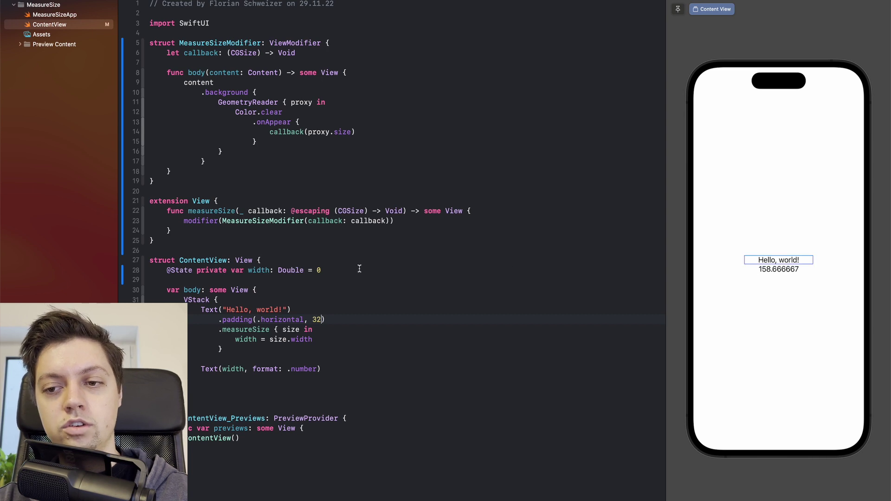